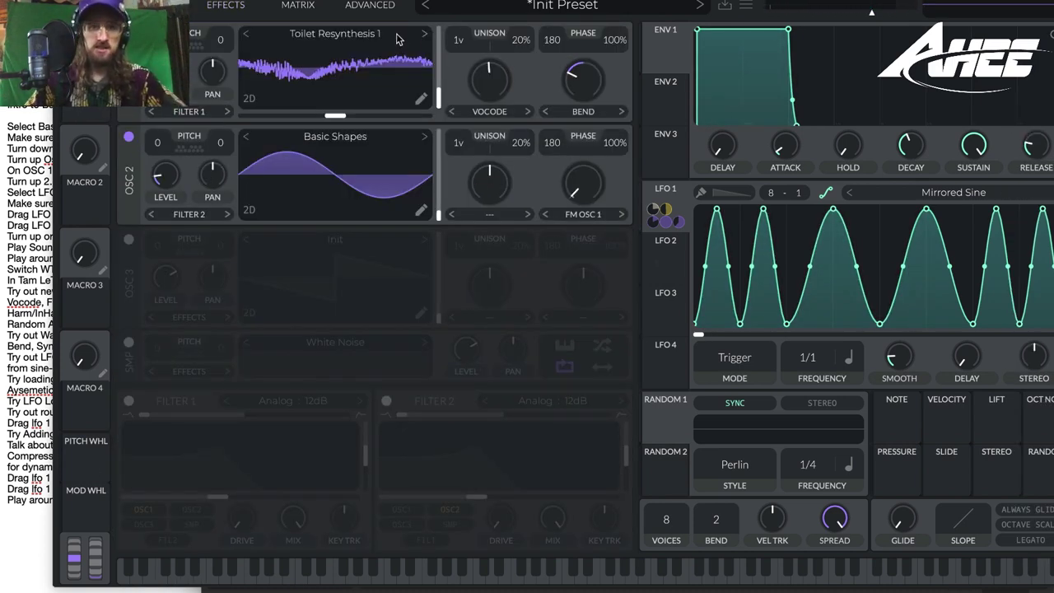
Save the preset as WUB - Toilet Ringer in the Bass style, and open the User folder in the preset browser.
click(723, 8)
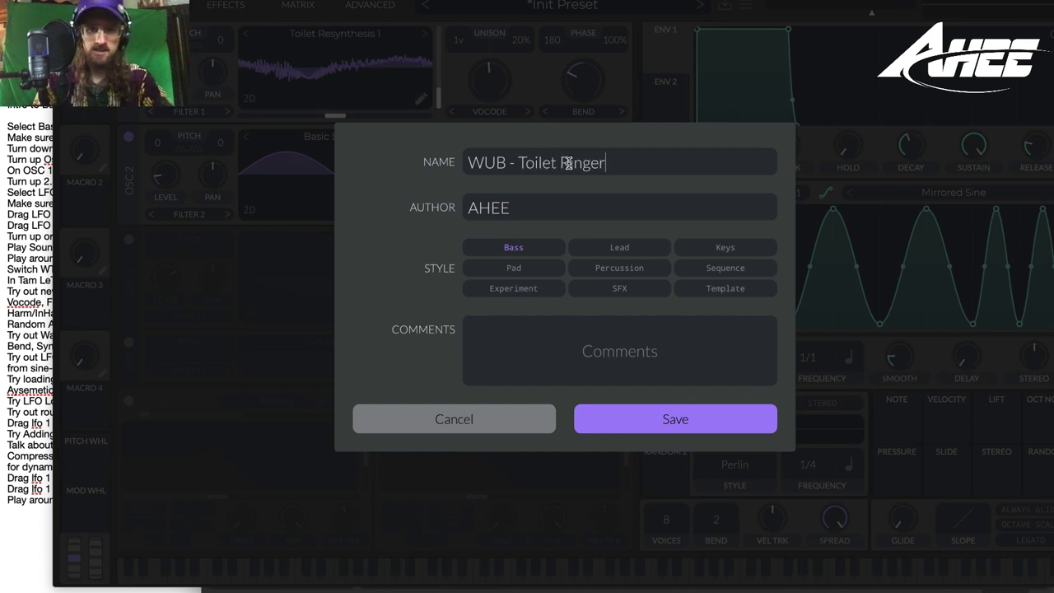
key(Return)
click(510, 6)
scroll(216, 481, down, 3)
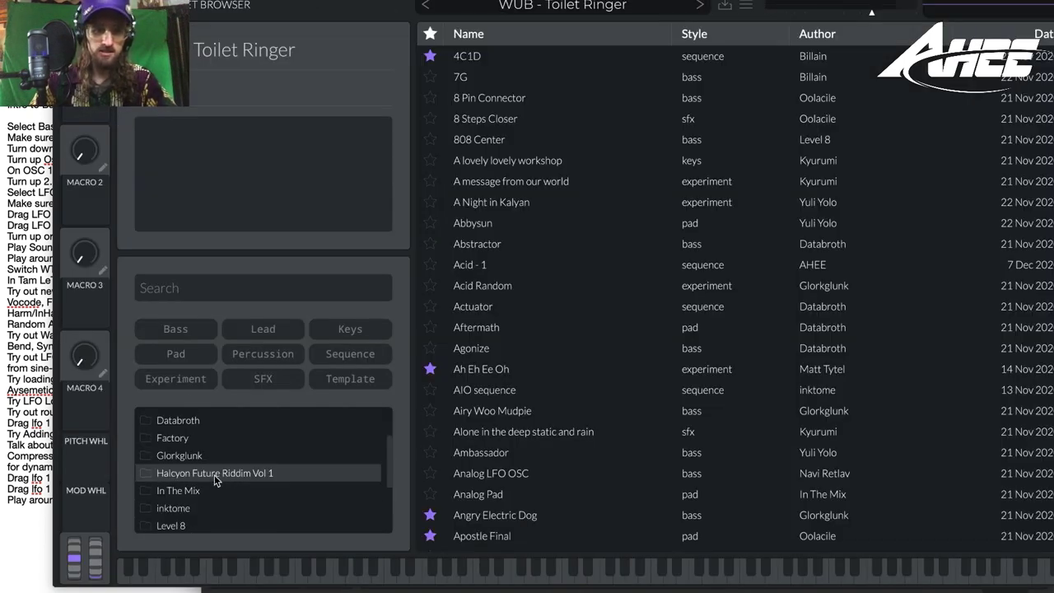
scroll(205, 508, down, 5)
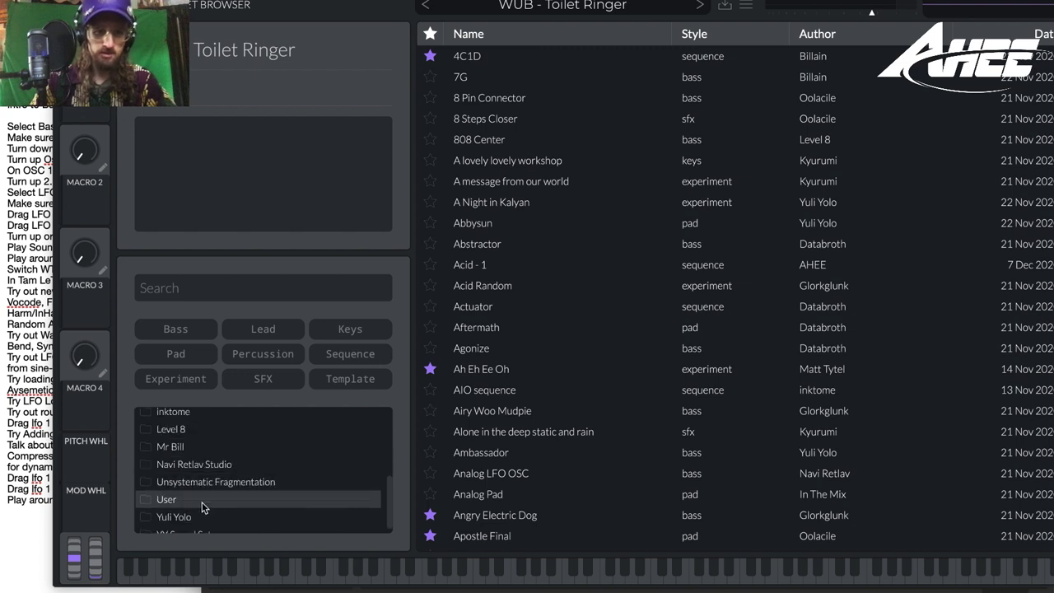
click(203, 503)
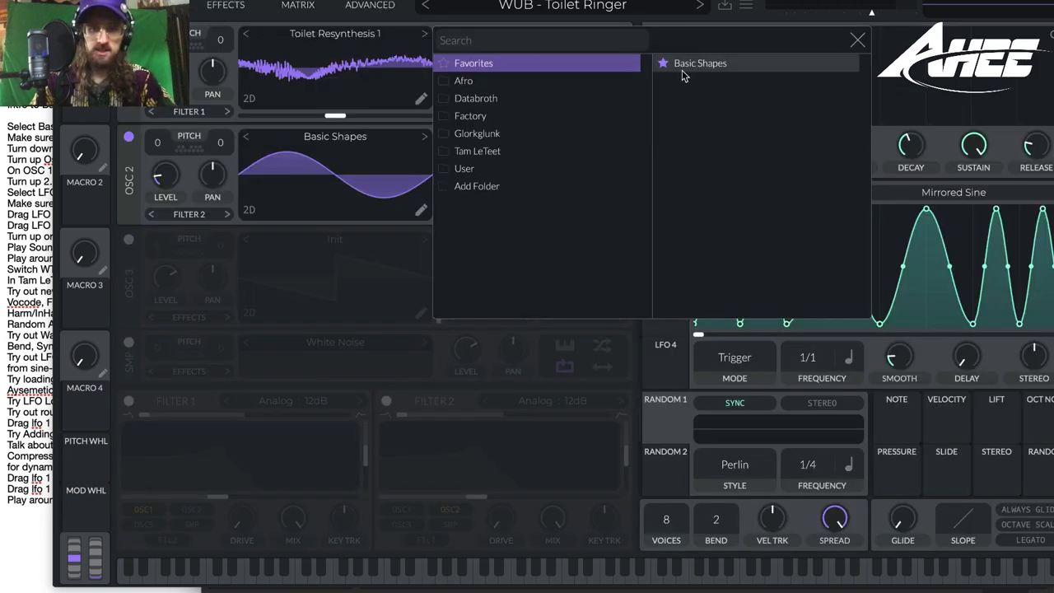
Load the Basic Shapes wavetable from the favorites into oscillator 1.
click(681, 66)
click(375, 22)
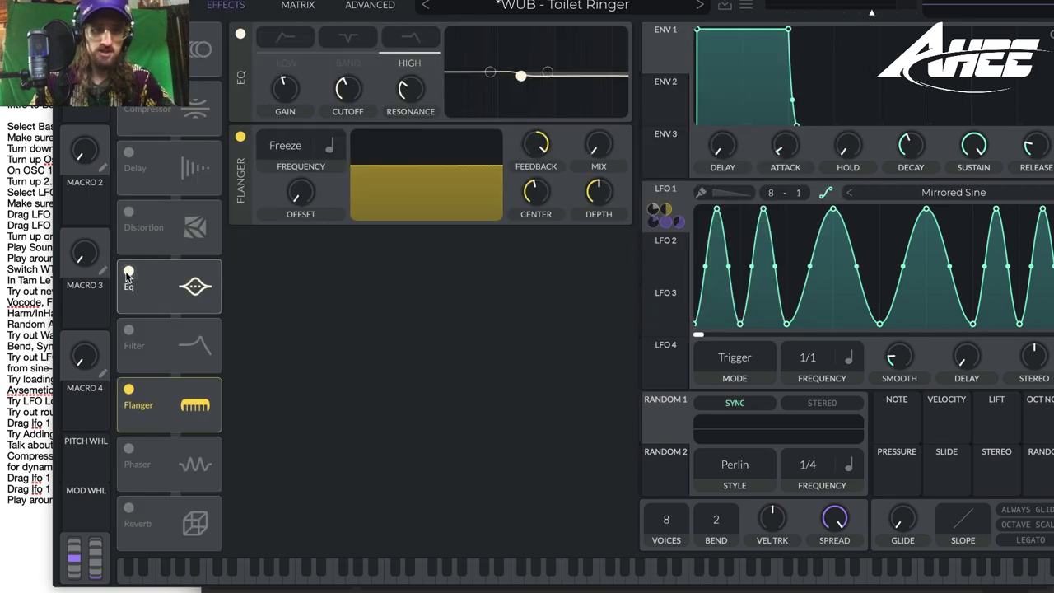
Toggle the EQ, Flanger and Reverb effects, and set LFO 1's frequency to 2/1.
click(129, 272)
click(129, 271)
click(129, 389)
click(128, 508)
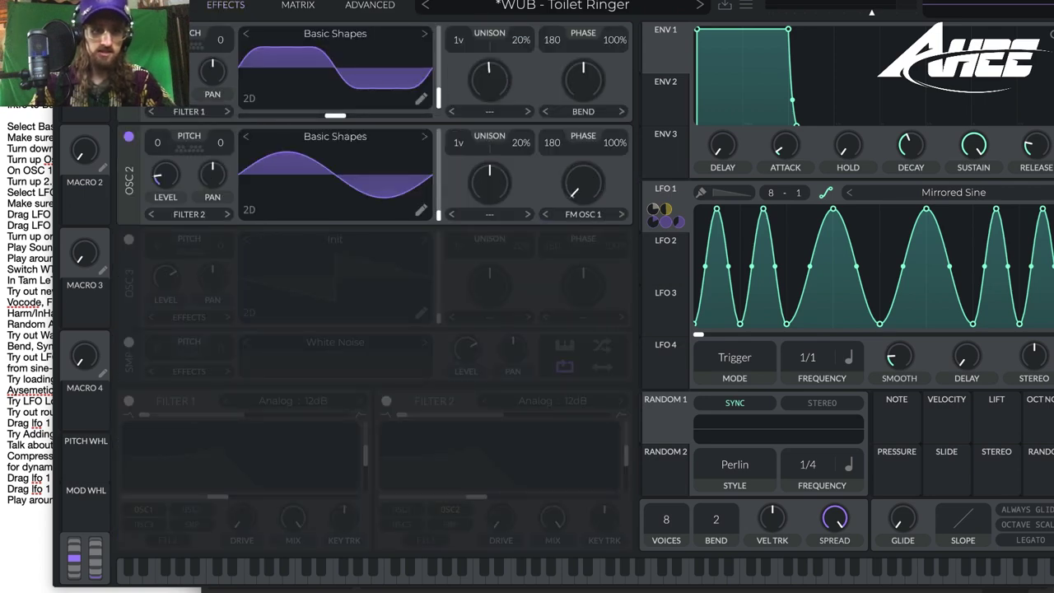
click(225, 4)
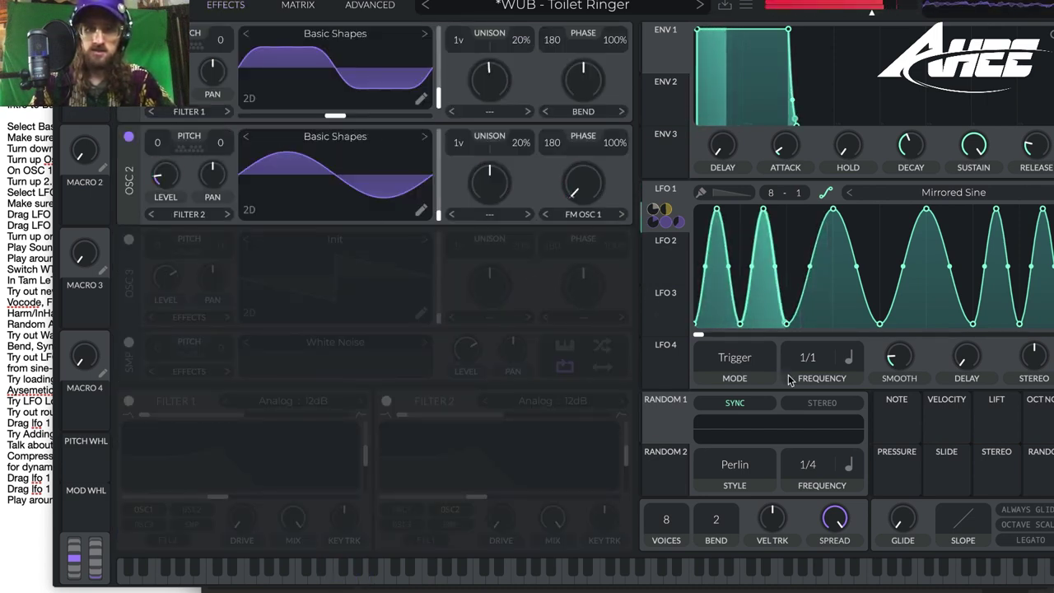
drag(800, 360, 808, 377)
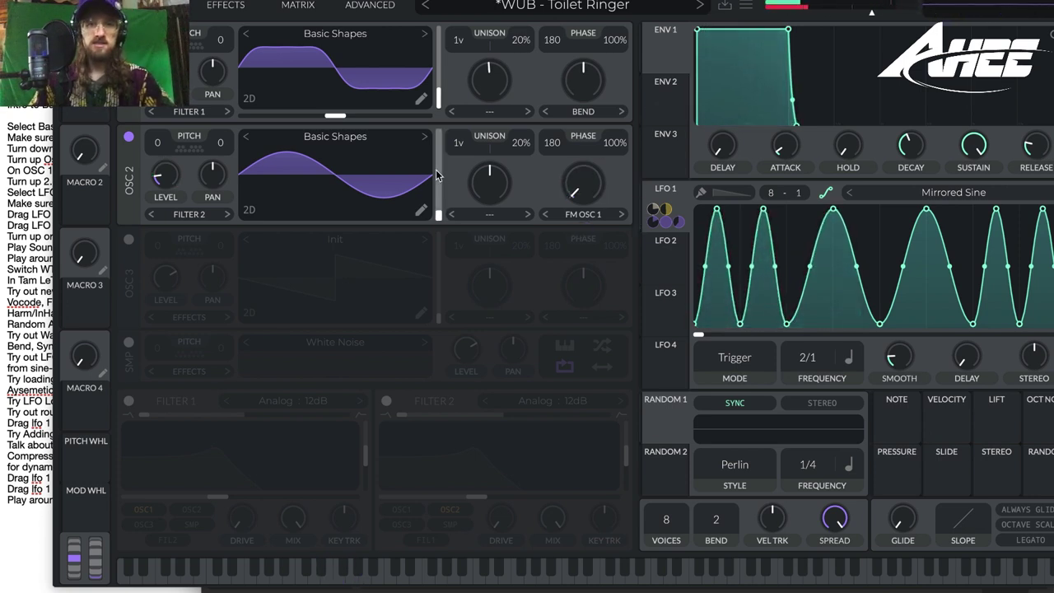
Reset the synth to the initial preset.
click(745, 5)
click(771, 149)
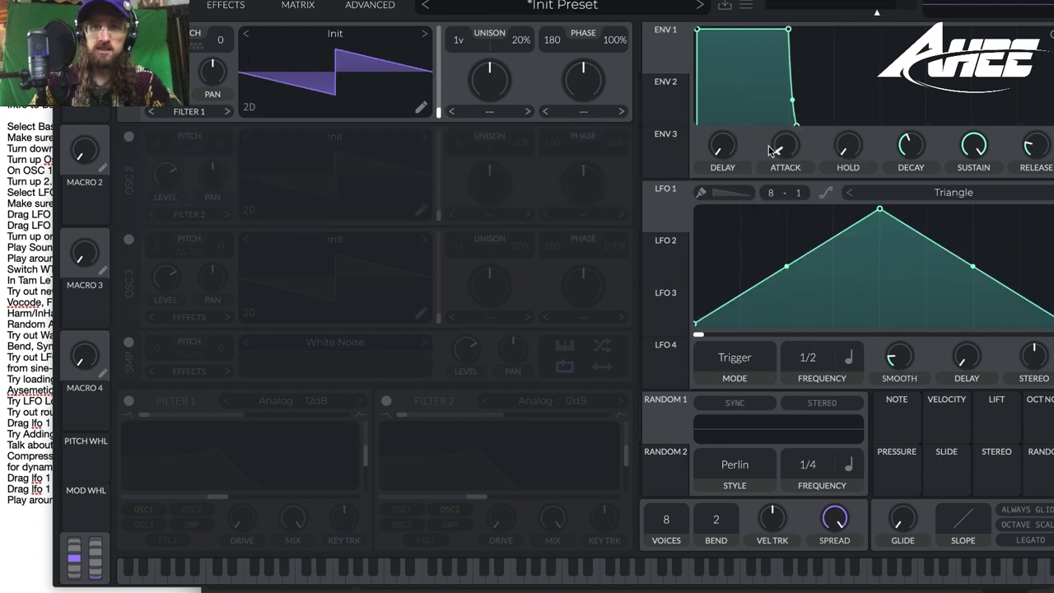
Convert the text "Wassup Alien" into a wavetable on oscillator 1 and display it in 3D.
right_click(324, 71)
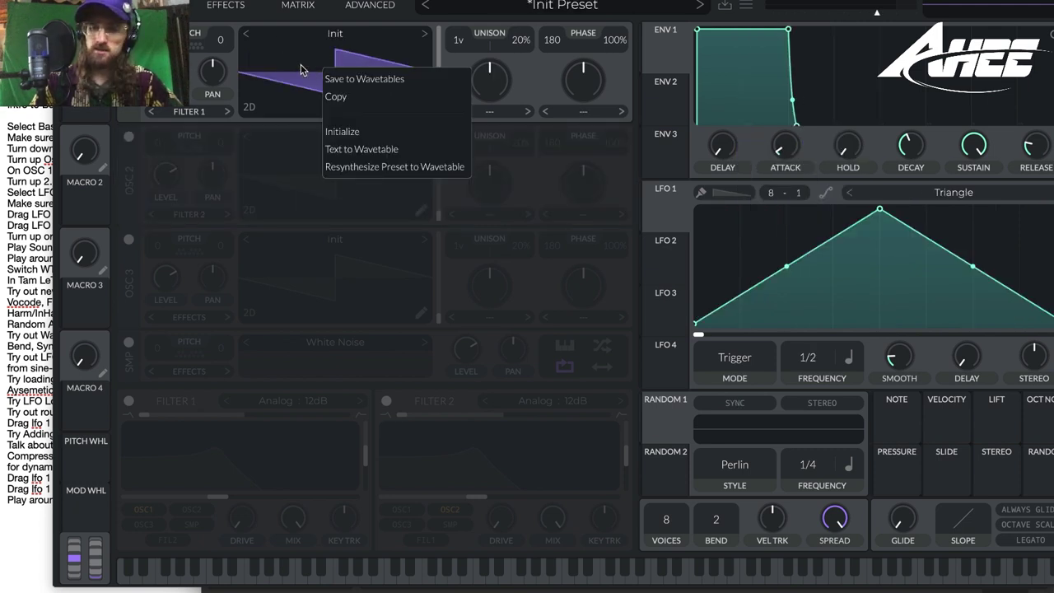
click(361, 149)
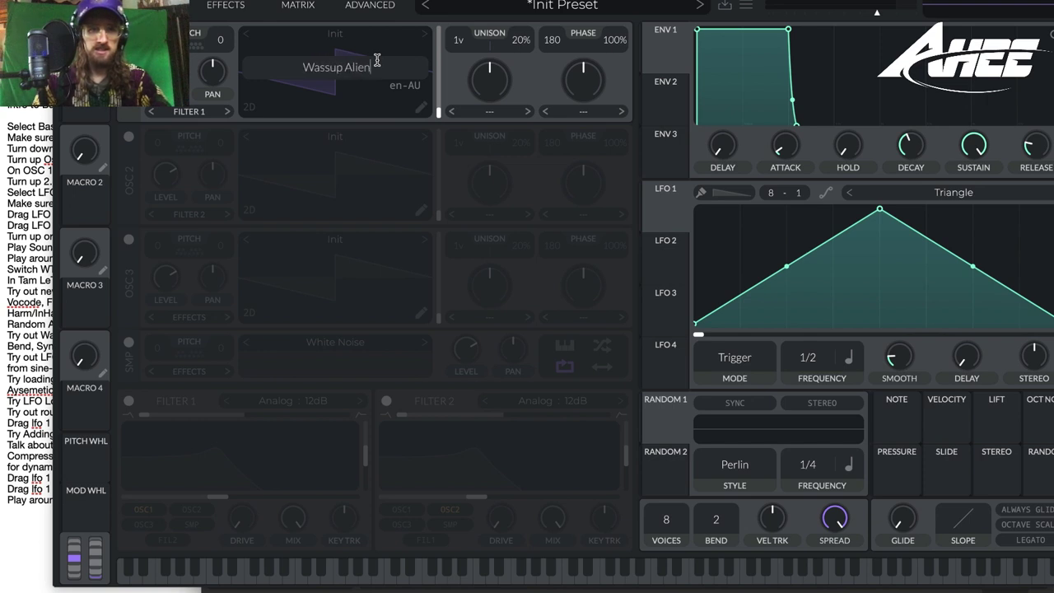
key(Return)
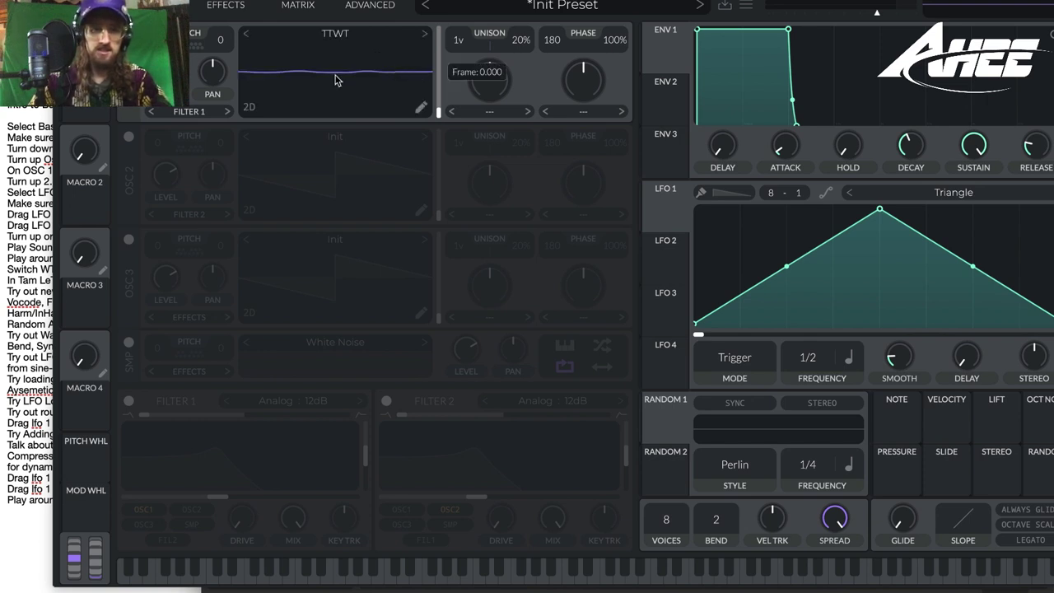
click(249, 107)
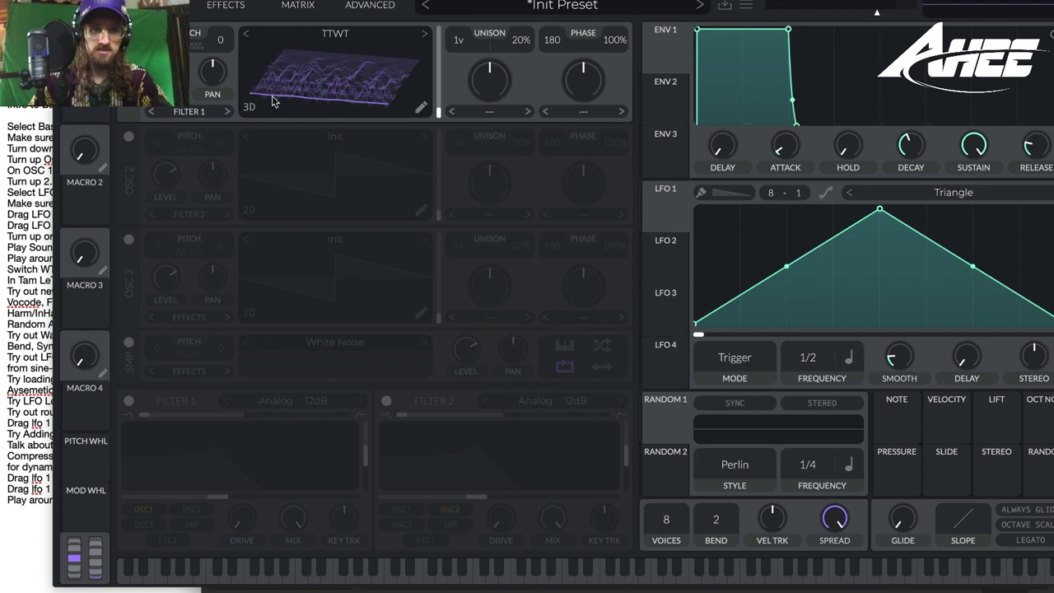
Assign LFO 1 to oscillator 1's wavetable position and reshape the LFO into a rising ramp with a 1/1 frequency.
drag(661, 210, 422, 80)
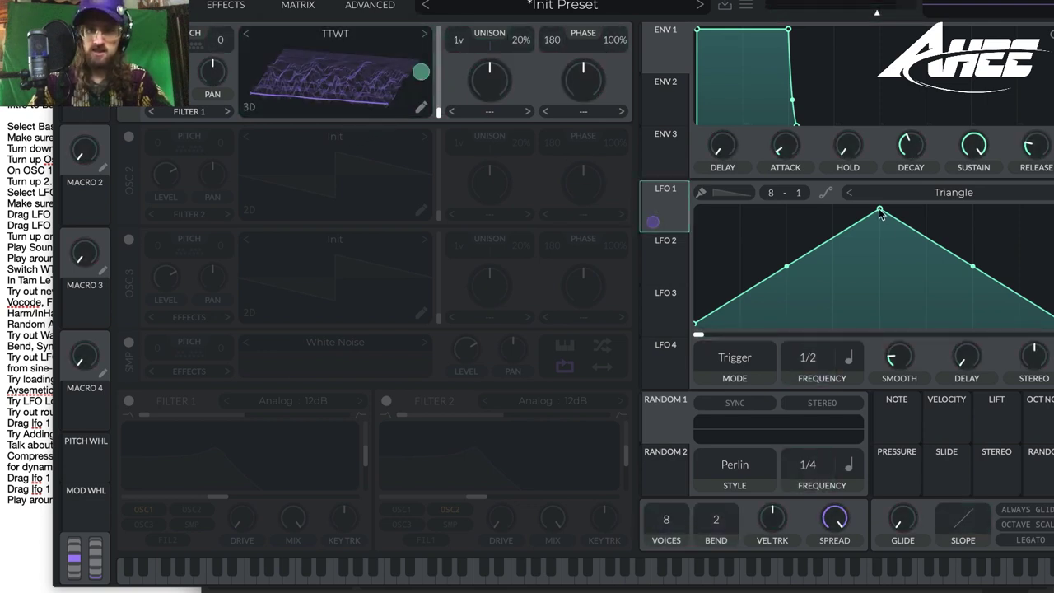
drag(878, 211, 1051, 174)
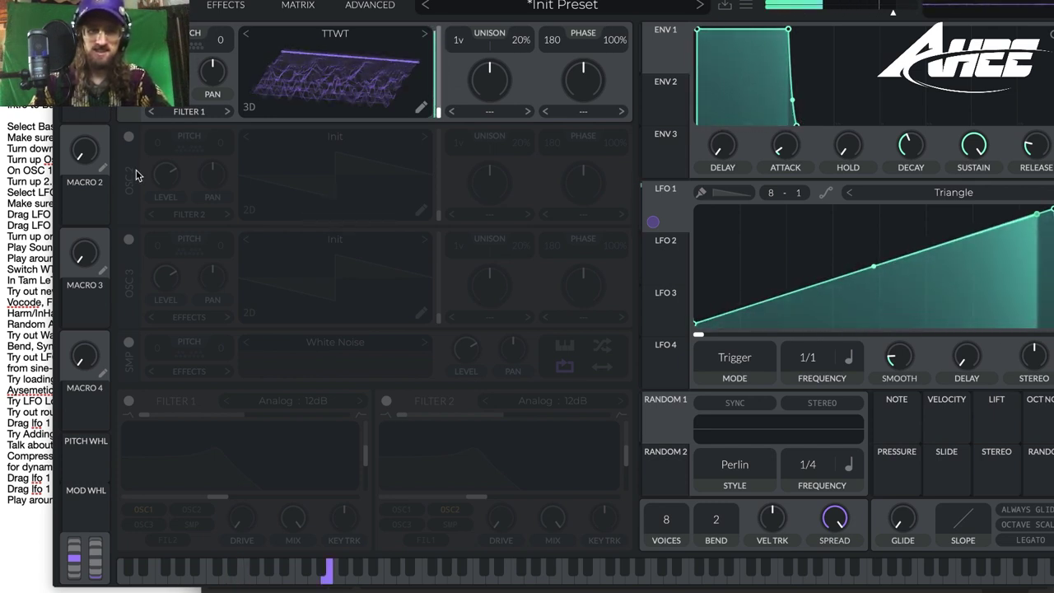
Enable oscillator 2 and load the Basic Shapes wavetable into it.
click(128, 137)
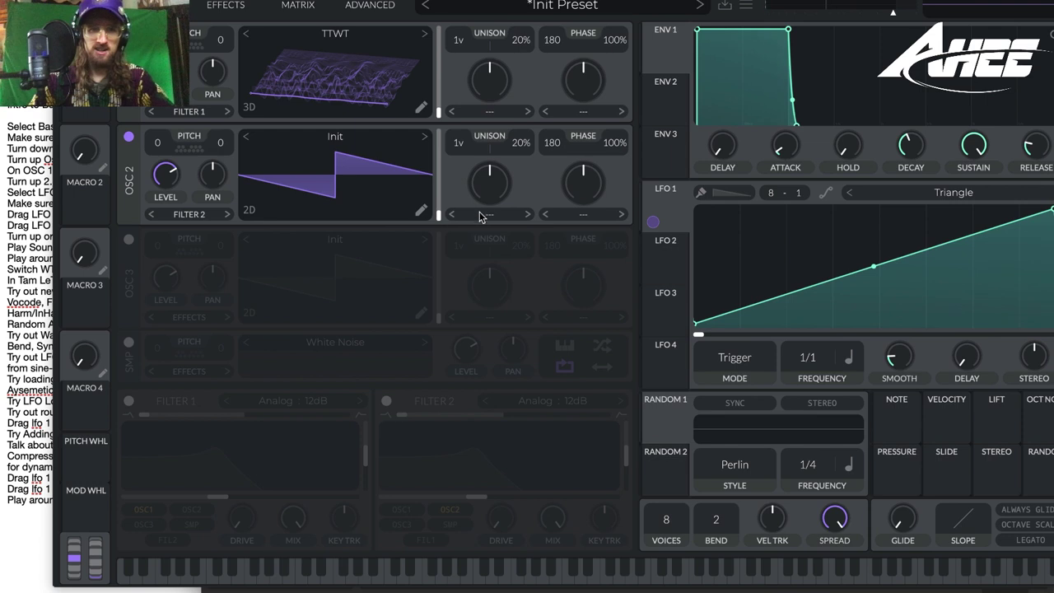
click(356, 144)
click(609, 165)
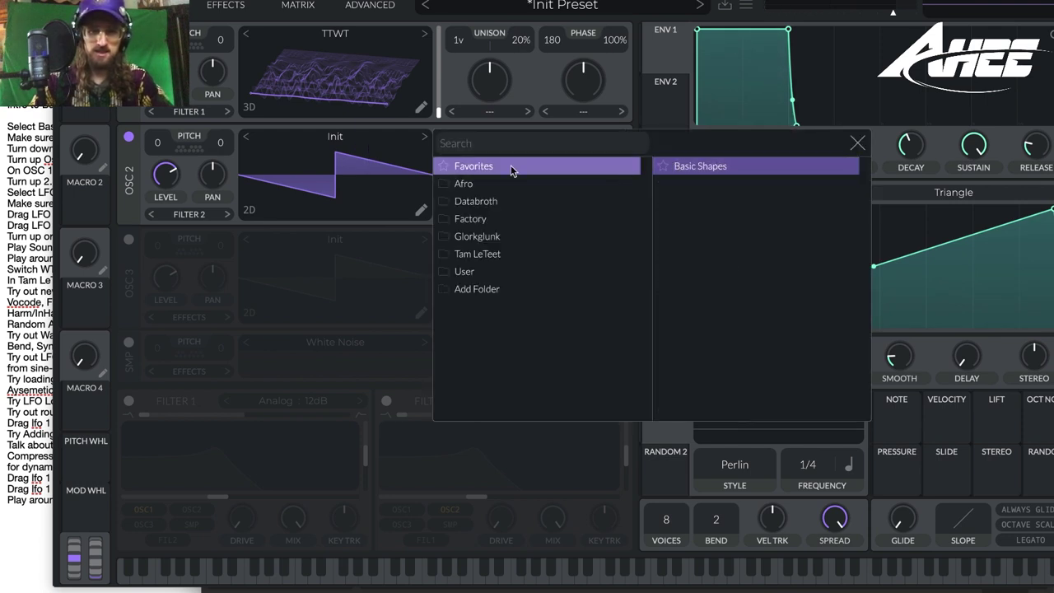
click(684, 169)
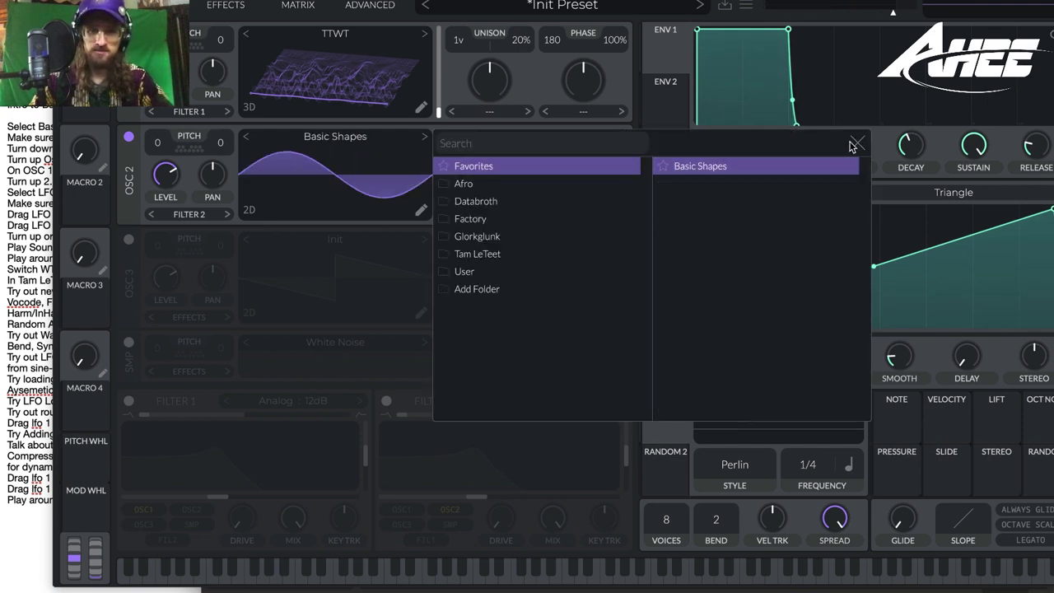
click(856, 144)
Set oscillator 2's phase distortion to FM Osc 1, switching oscillator 1 off and back on around the change.
click(128, 34)
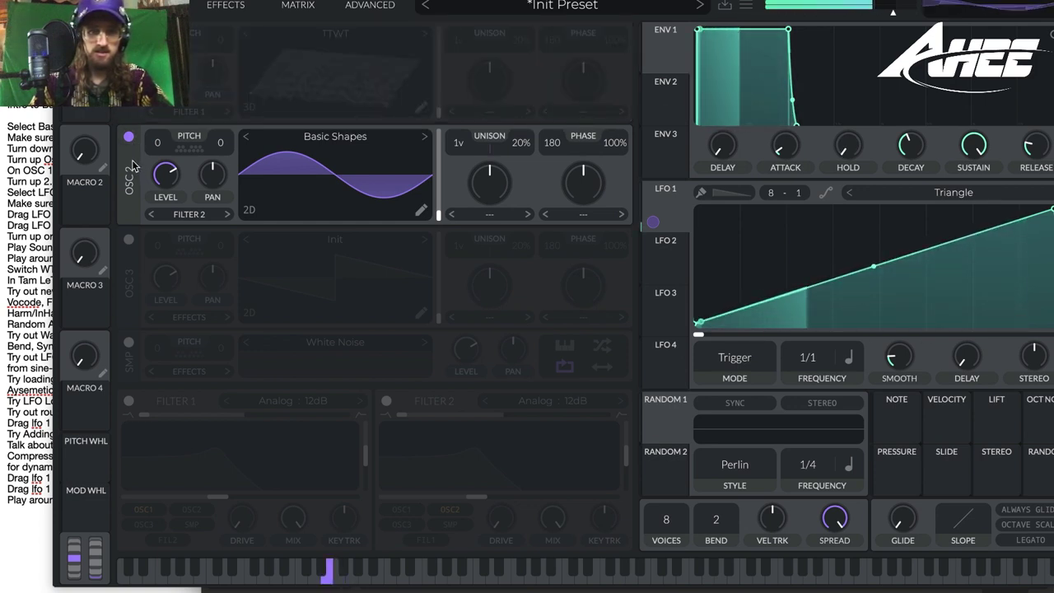
click(556, 216)
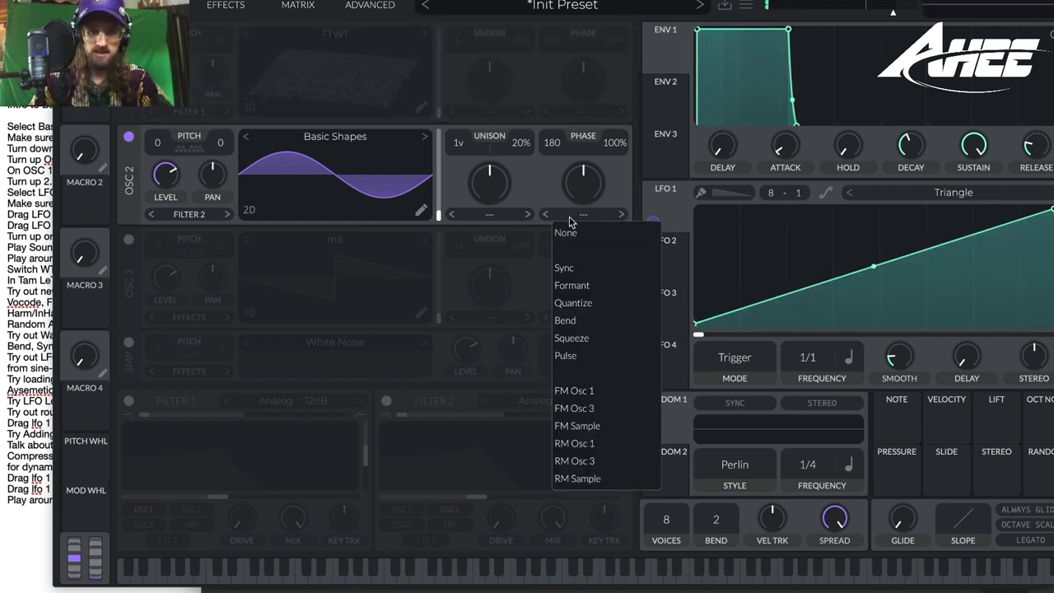
click(593, 395)
click(129, 34)
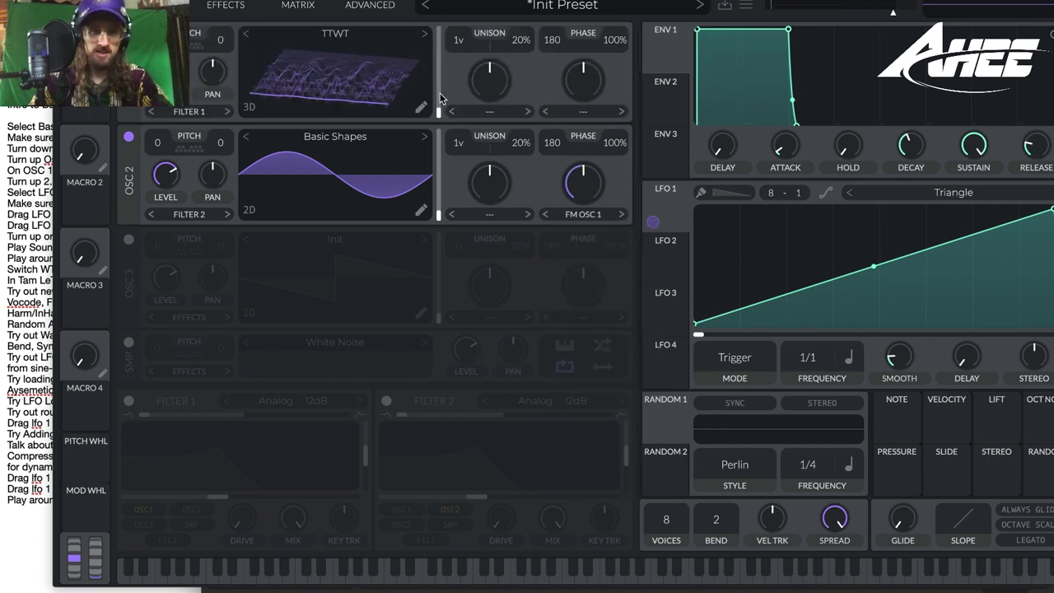
Select LFO 2 and set oscillator 2's FM amount to about a quarter of its range.
drag(591, 198, 586, 277)
click(665, 247)
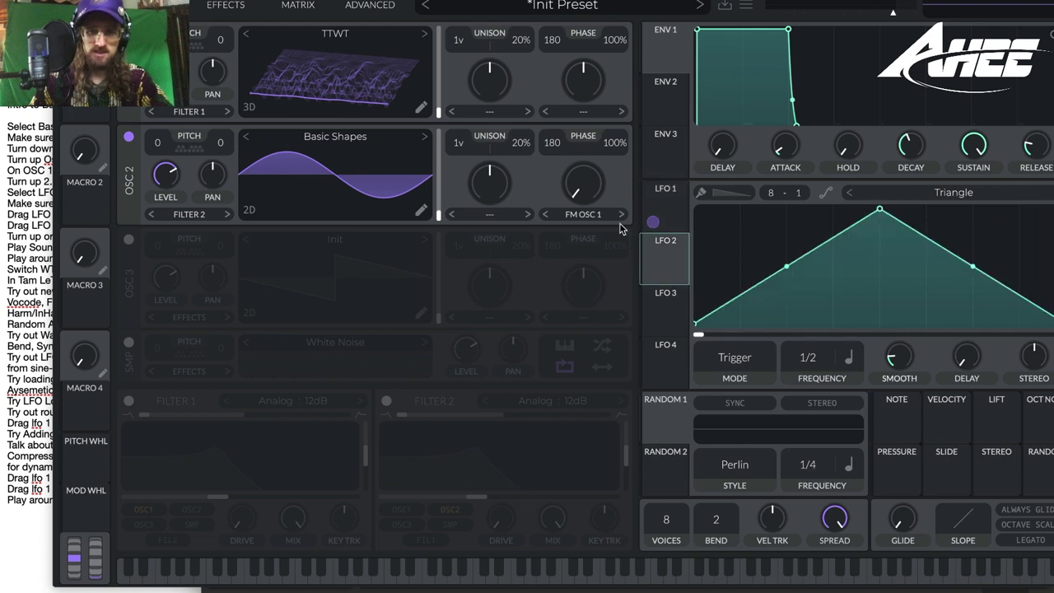
drag(586, 198, 580, 176)
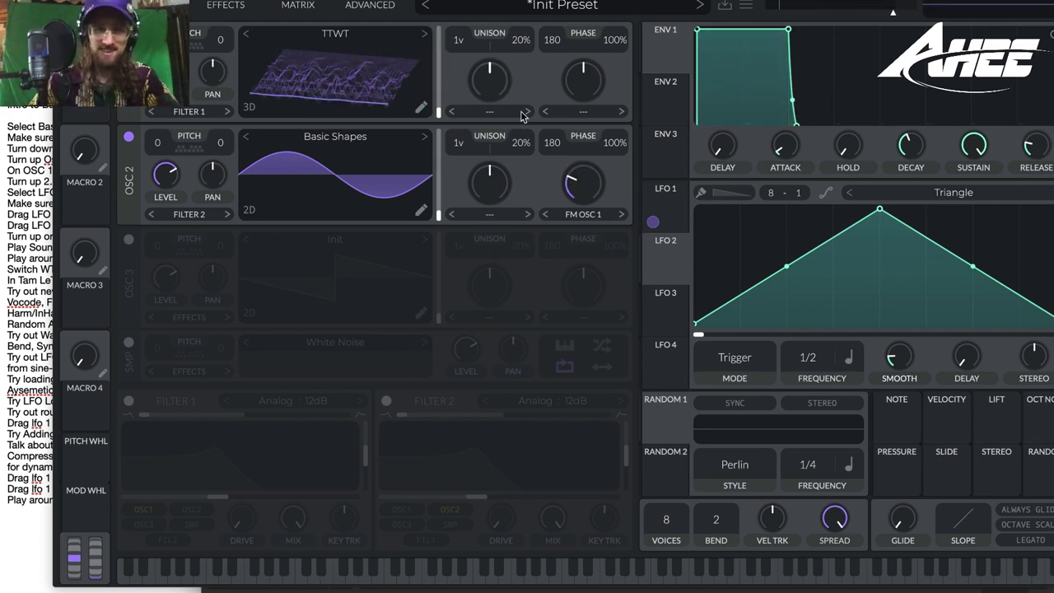
Try the Vocode spectral morph on oscillator 1 with the amount lowered to about 17%.
click(489, 111)
click(492, 166)
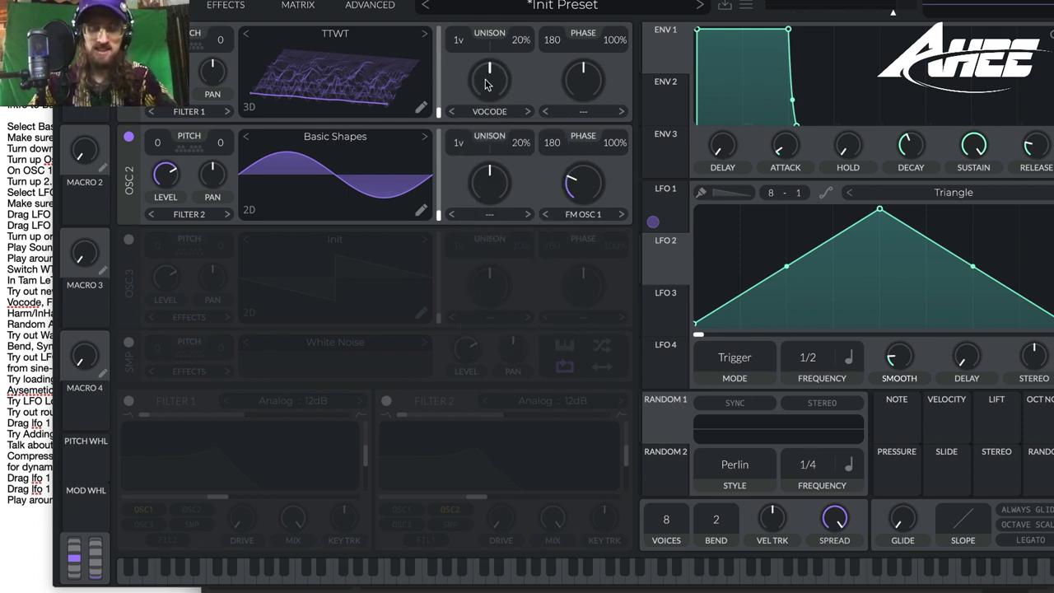
drag(485, 88, 486, 122)
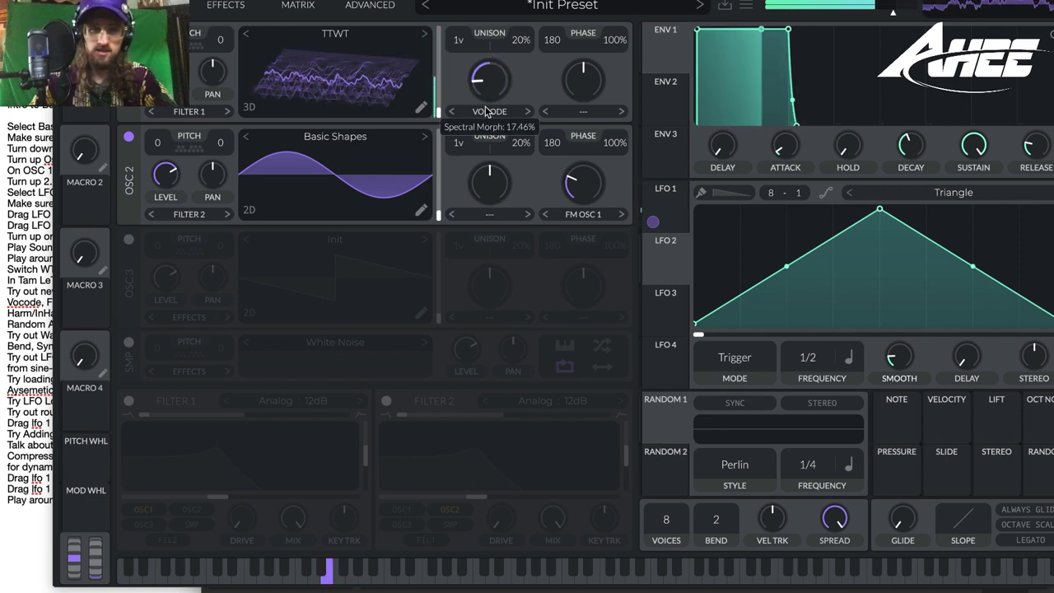
Try the Inharmonic Stretch spectral morph on oscillator 1 with the amount raised to about 57%.
click(488, 112)
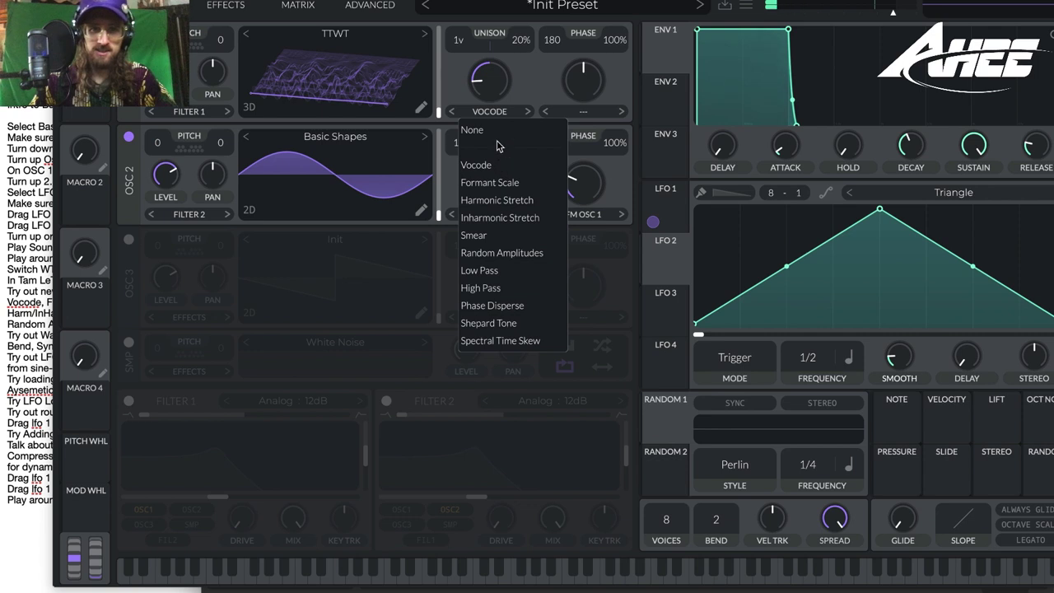
click(502, 217)
drag(484, 91, 476, 51)
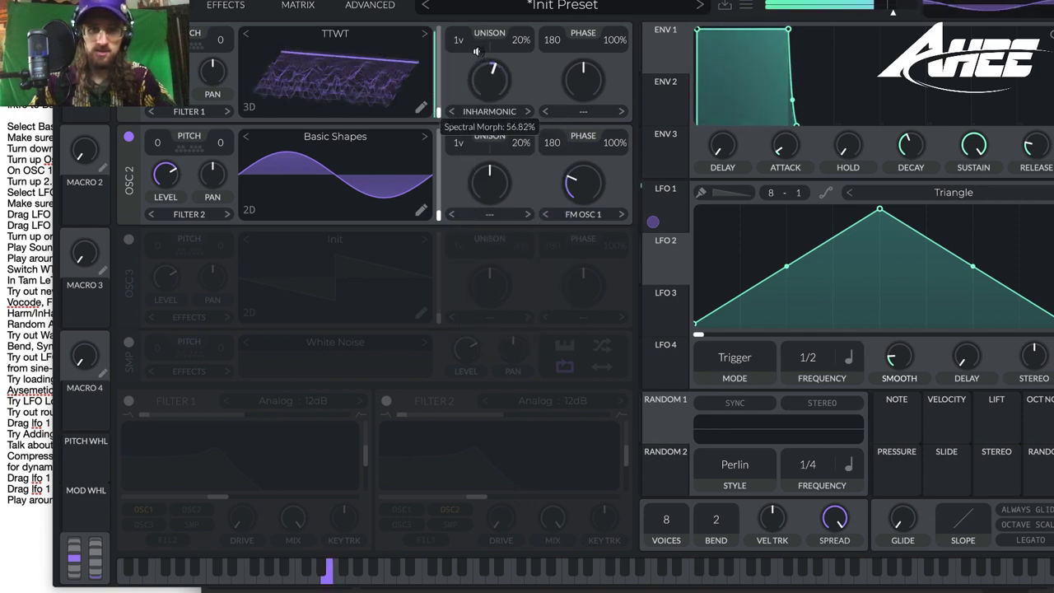
Set oscillator 1's spectral morph to Spectral Time Skew and lower its amount to the minimum.
click(491, 113)
click(512, 339)
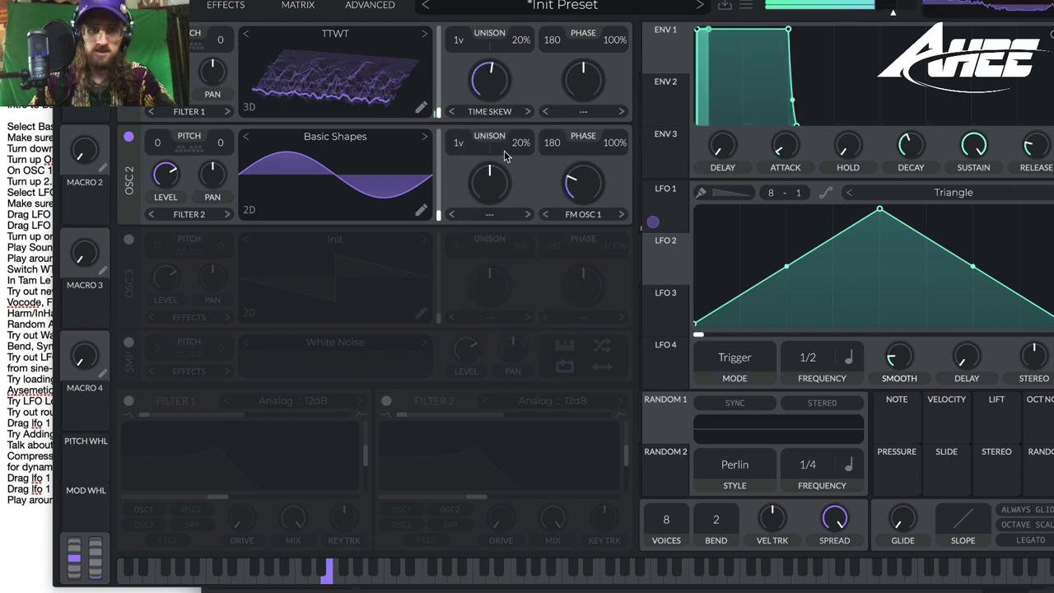
mouse_move(485, 87)
mouse_down()
mouse_move(489, 118)
mouse_move(483, 100)
mouse_up()
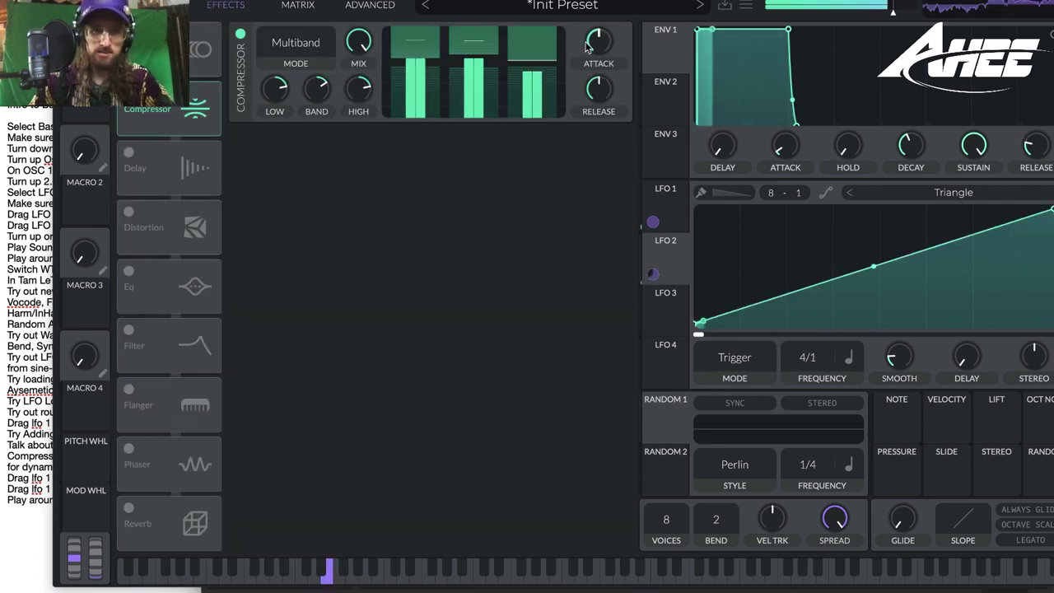
Raise the multiband compressor's attack and lower its release to about 29%.
drag(600, 47, 602, 38)
drag(602, 92, 597, 96)
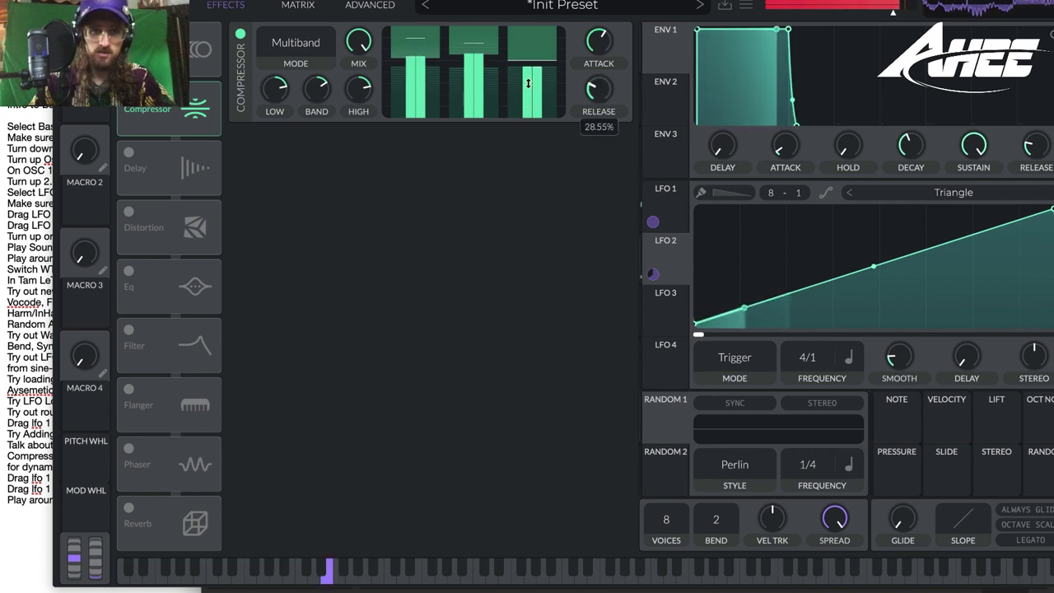
Enable the Chorus and Distortion effects, and adjust the drive of the Soft Clip distortion.
click(129, 34)
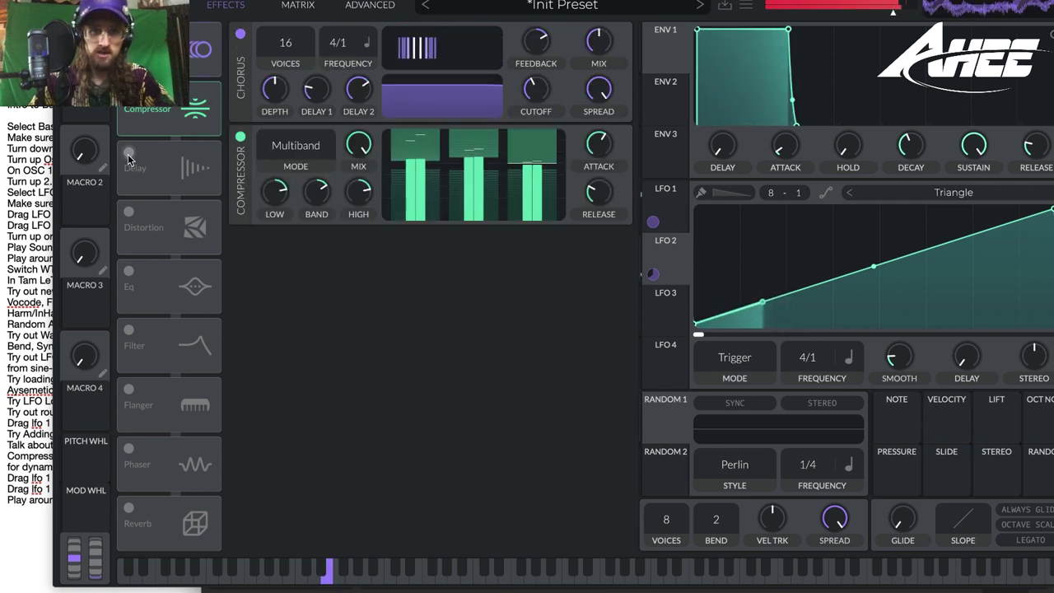
click(129, 211)
mouse_move(494, 250)
mouse_down()
mouse_move(492, 236)
mouse_move(489, 247)
mouse_up()
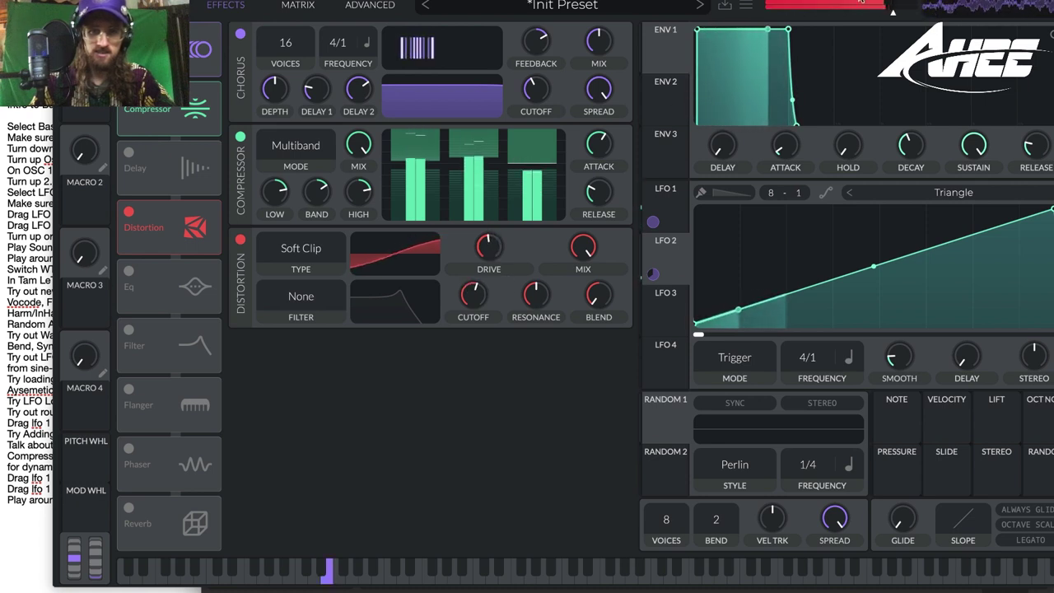
Lower the master volume to about -1.6 dB, and enable the Reverb and Delay effects.
drag(894, 14, 888, 15)
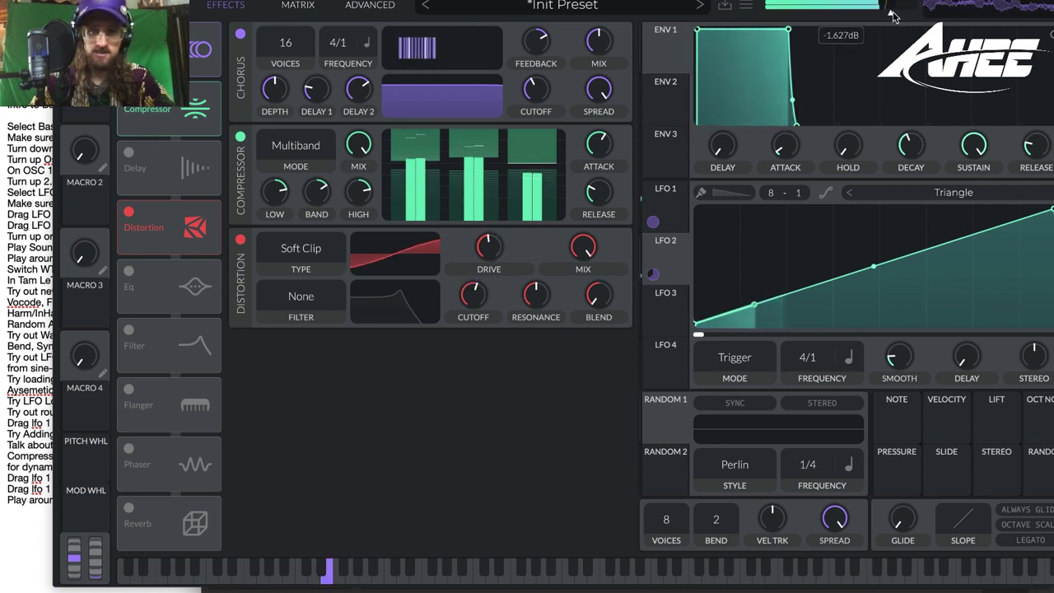
click(128, 508)
click(129, 153)
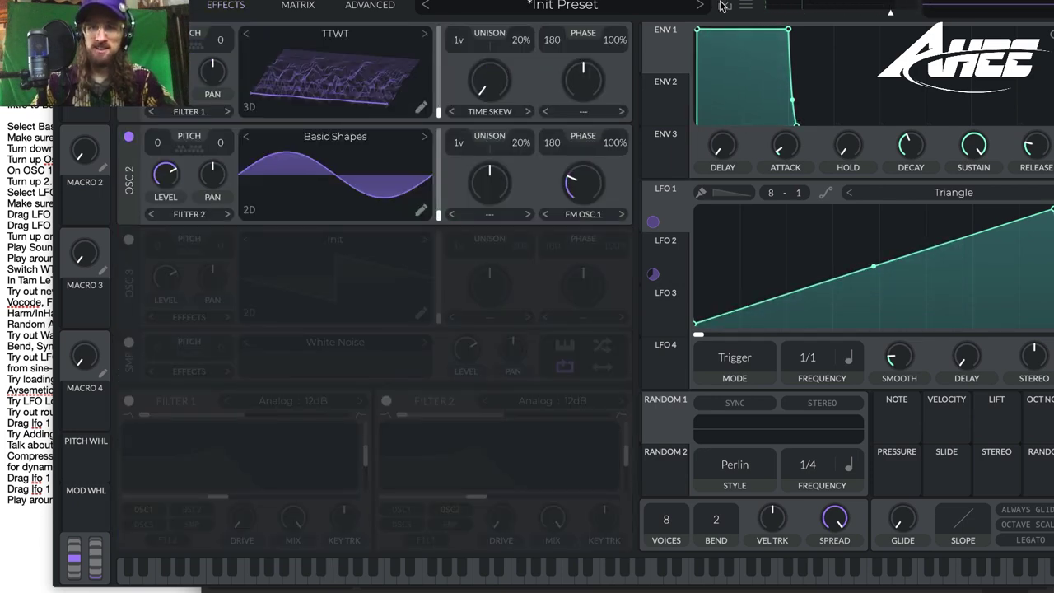
Save the current talking wavetable sound as a preset in the preset library.
click(722, 5)
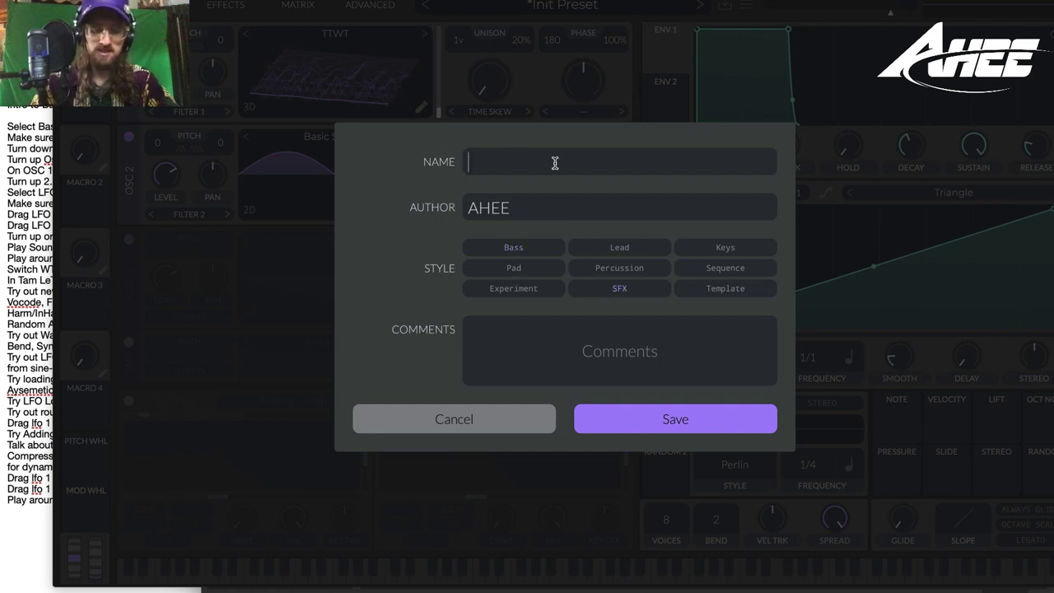
click(642, 422)
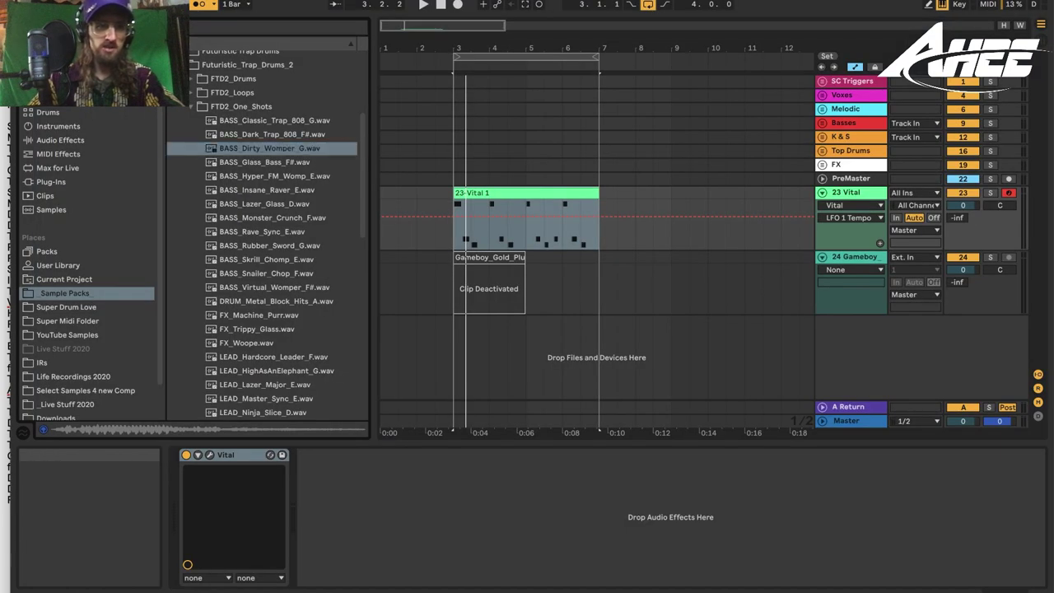
Switch to Ableton Live, add AHEE's PHAT Magic Rack after Vital, and compare the sound with the rack on and off.
text(conga)
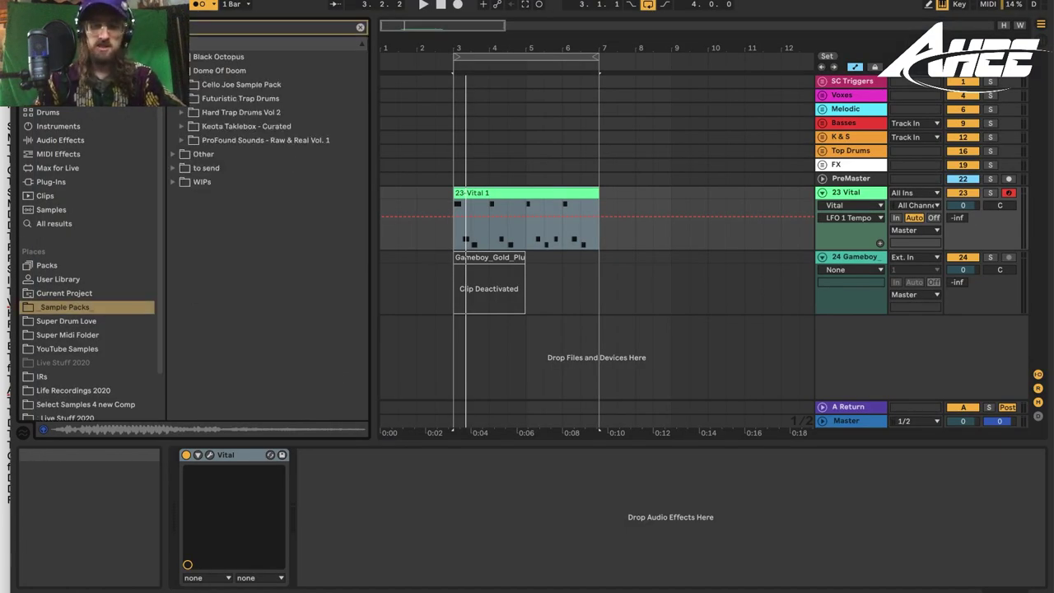
click(61, 140)
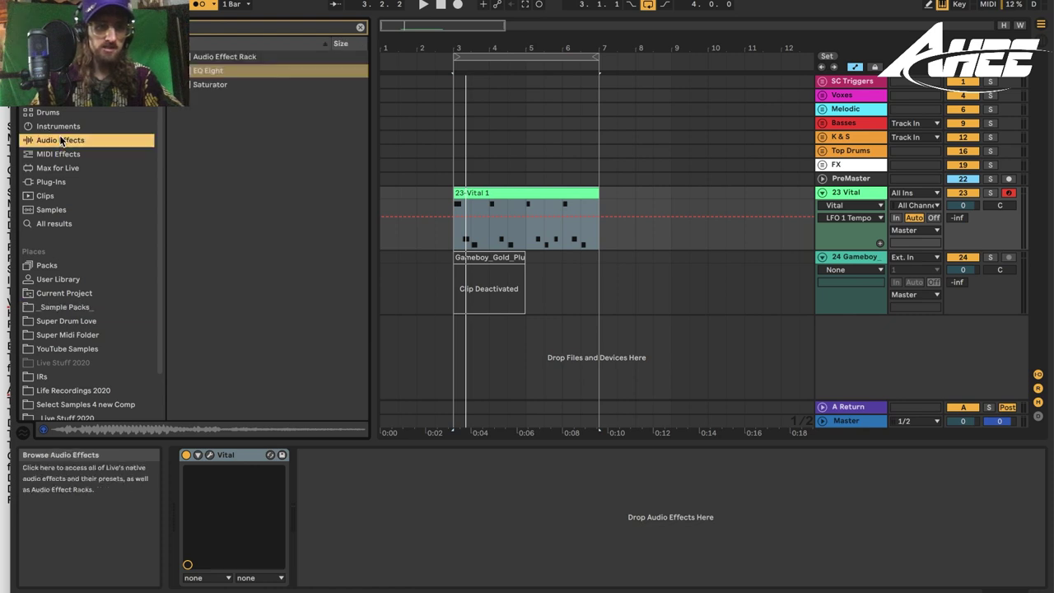
click(219, 74)
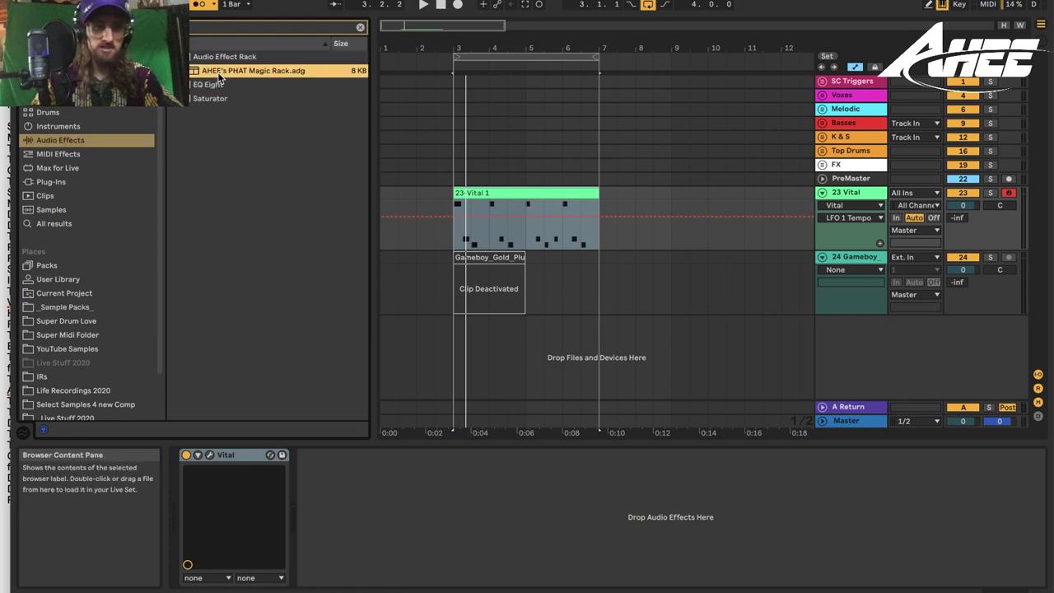
key(Return)
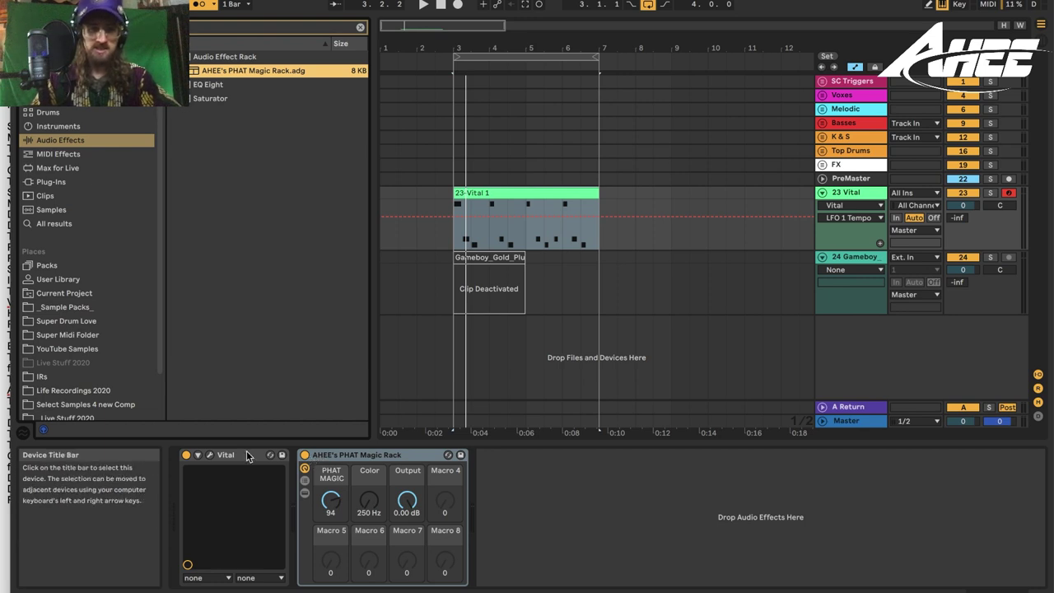
click(307, 455)
click(306, 455)
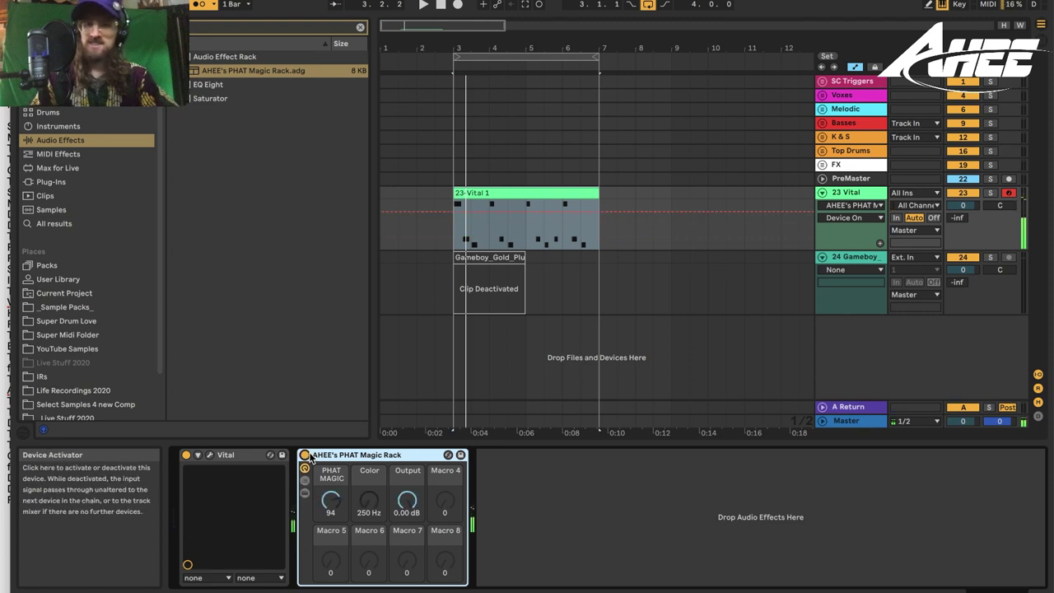
click(306, 455)
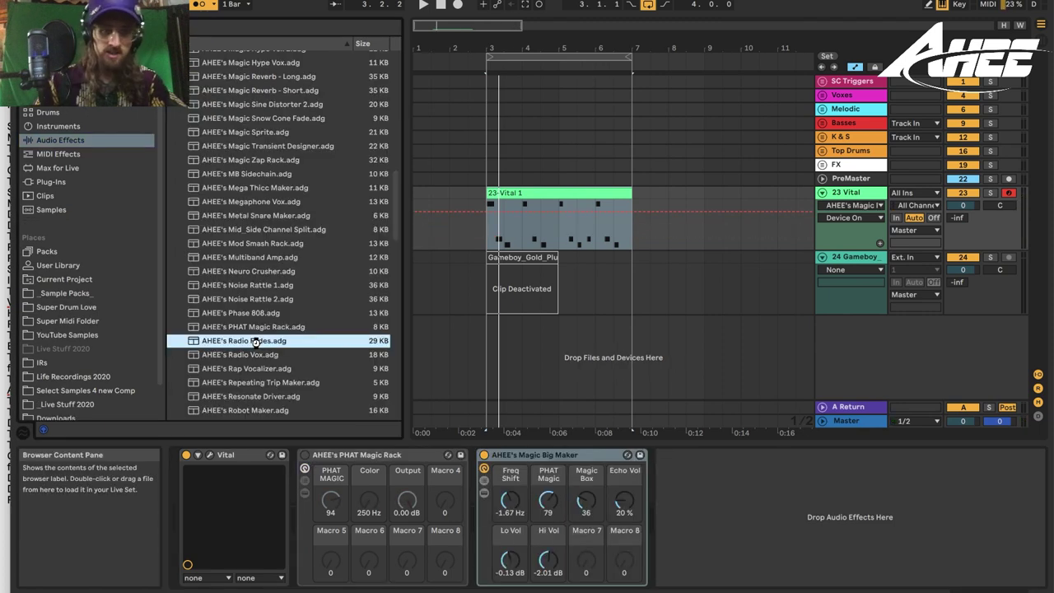
Add AHEE's Radio Fades rack to the Vital track and turn off AHEE's Magic Big Maker.
double_click(223, 348)
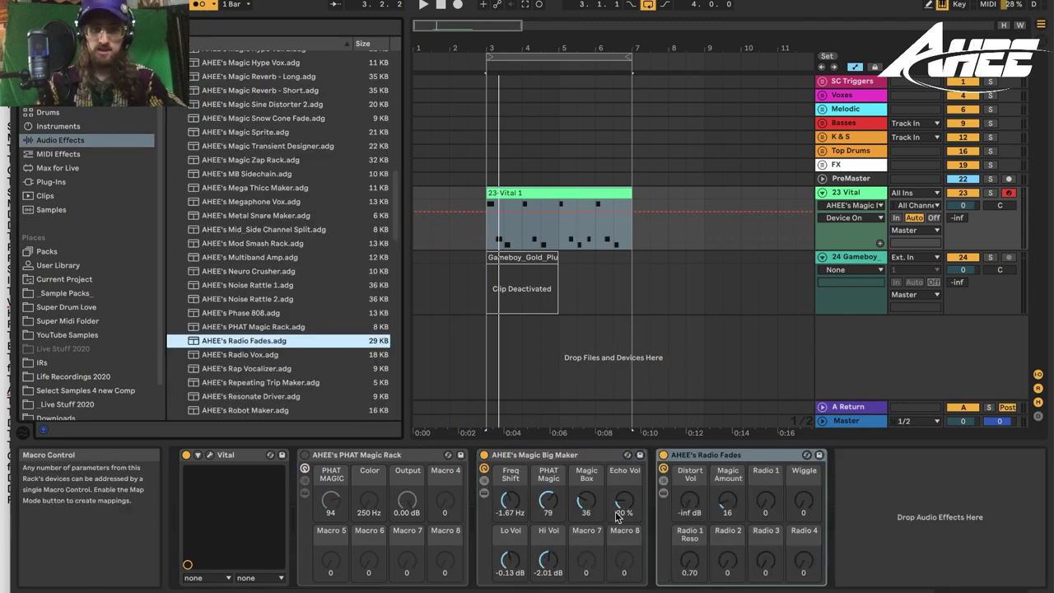
click(511, 455)
click(483, 455)
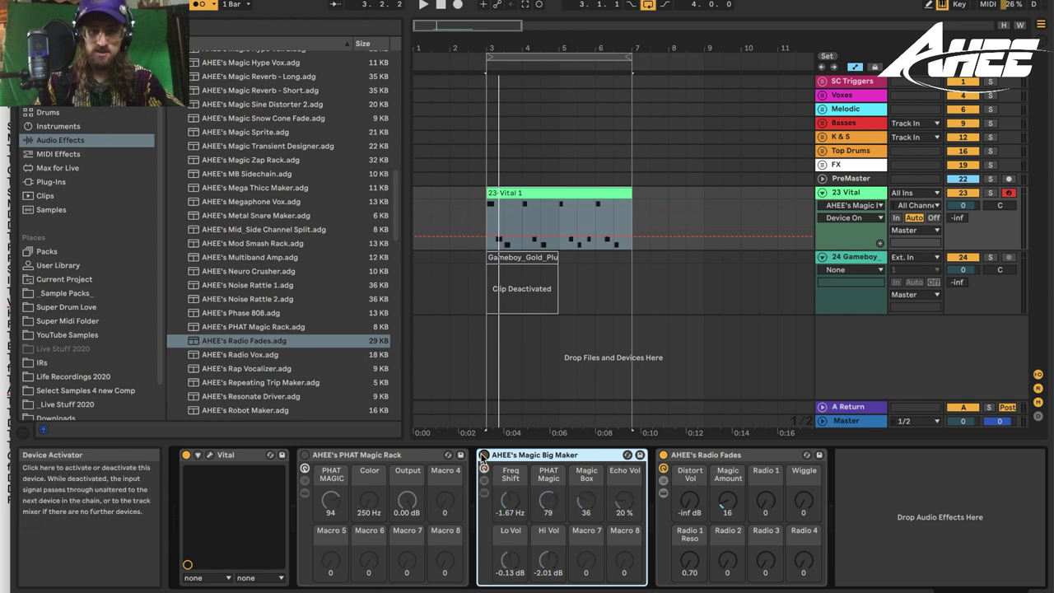
Try out the Radio Fades macros, sweeping Radio 1 up to 127 and back to 59, and raising Radio 3.
drag(765, 500, 765, 477)
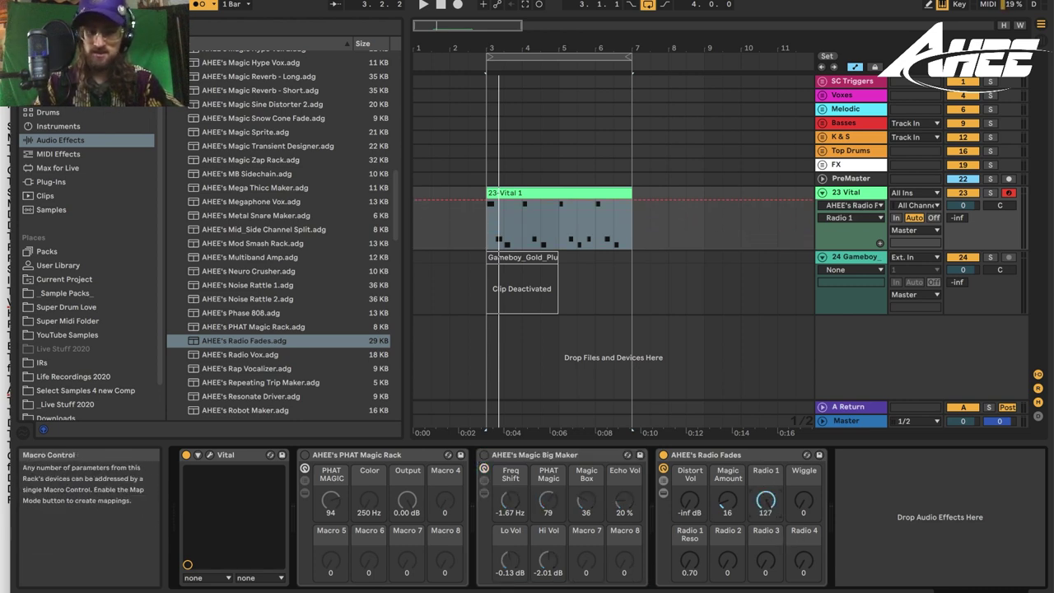
drag(765, 500, 765, 510)
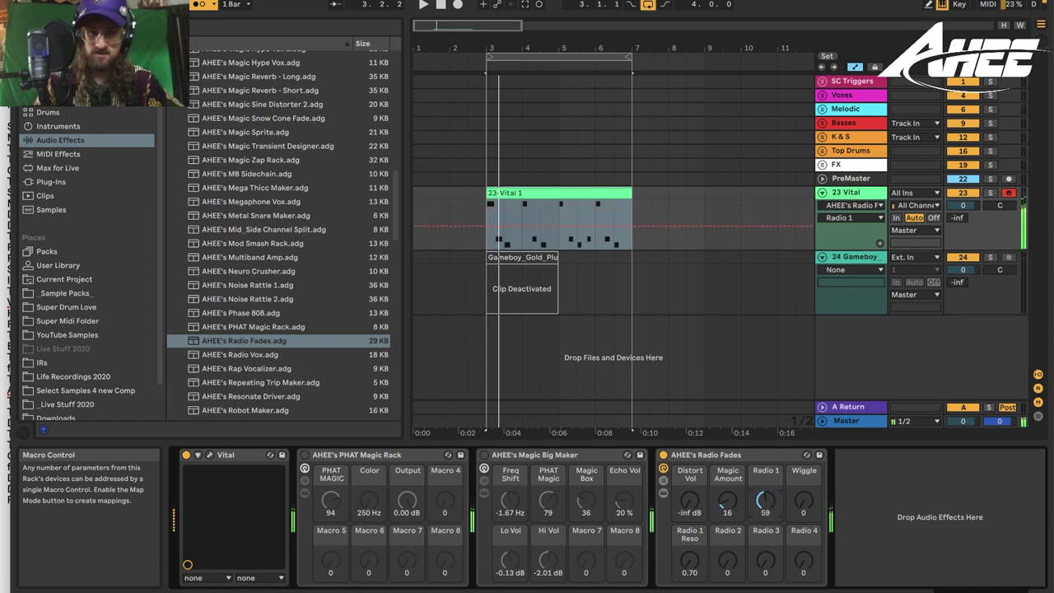
drag(764, 561, 765, 518)
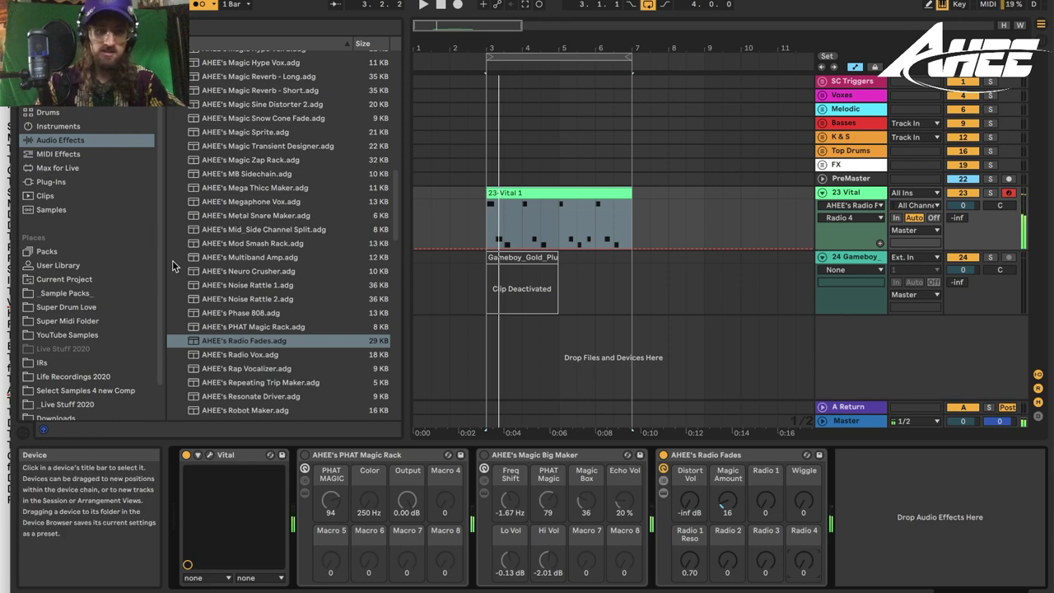
Add AHEE's Fuzzy Maker rack at the end of the Vital track's device chain.
scroll(254, 296, up, 8)
double_click(259, 105)
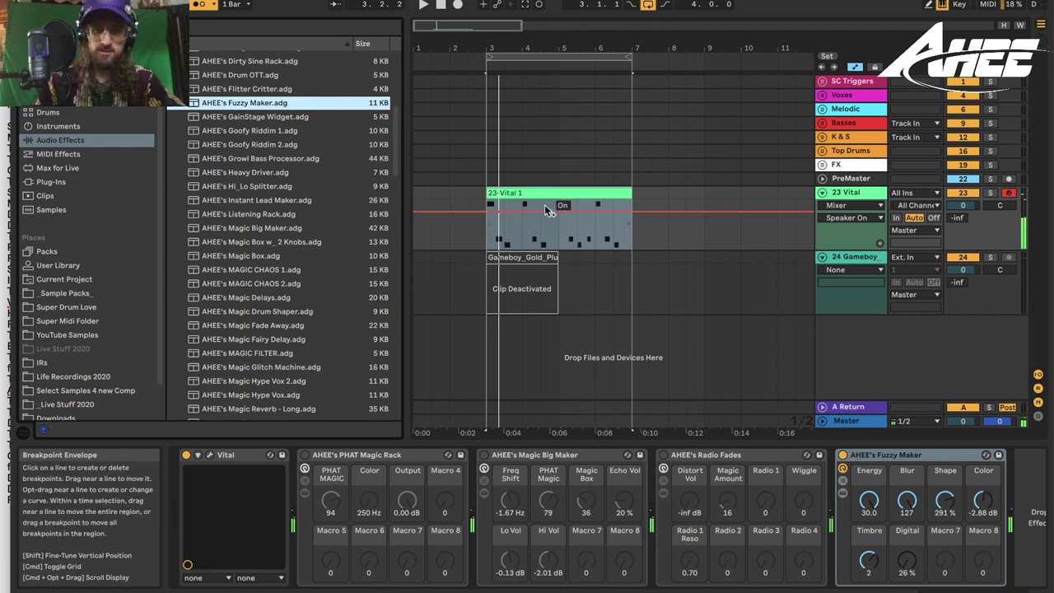
Play the RMC2_what_we vocal clip on track 24 and compare it with AHEE's Magic Hype Vox on and off.
key(super+f)
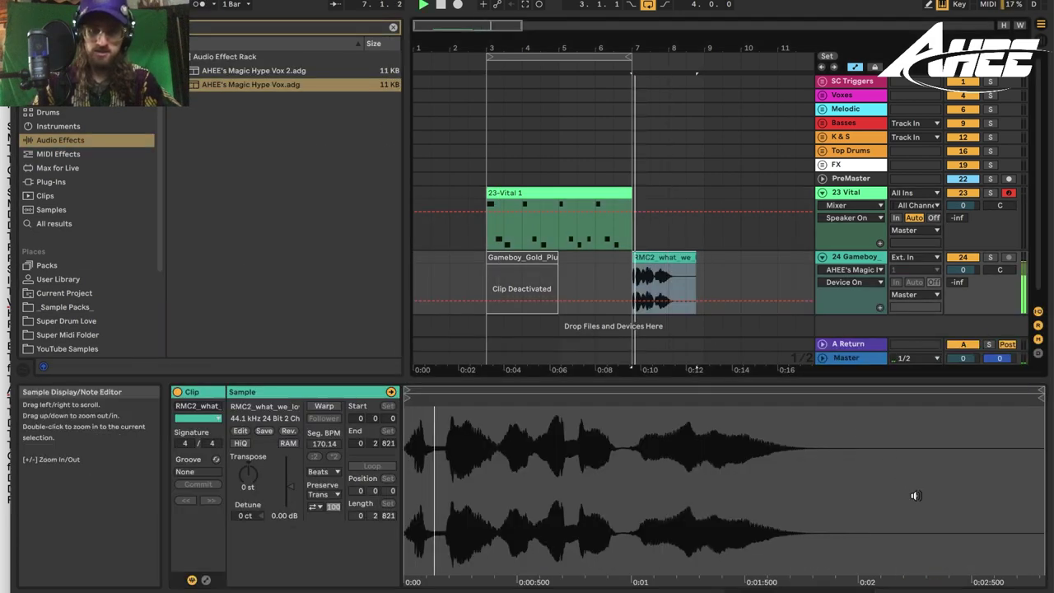
key(space)
click(955, 591)
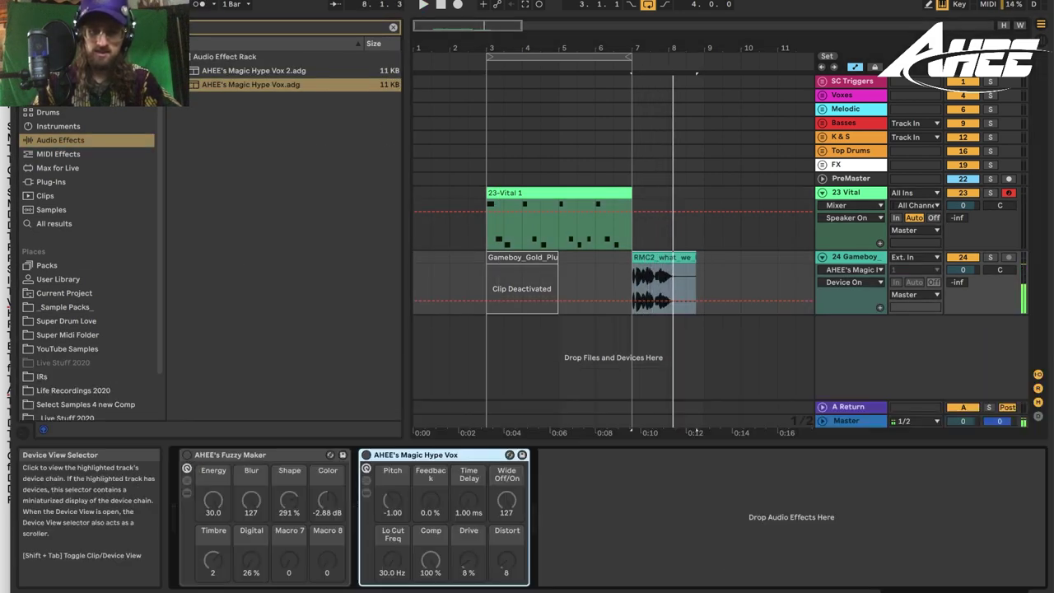
click(365, 455)
key(space)
click(365, 455)
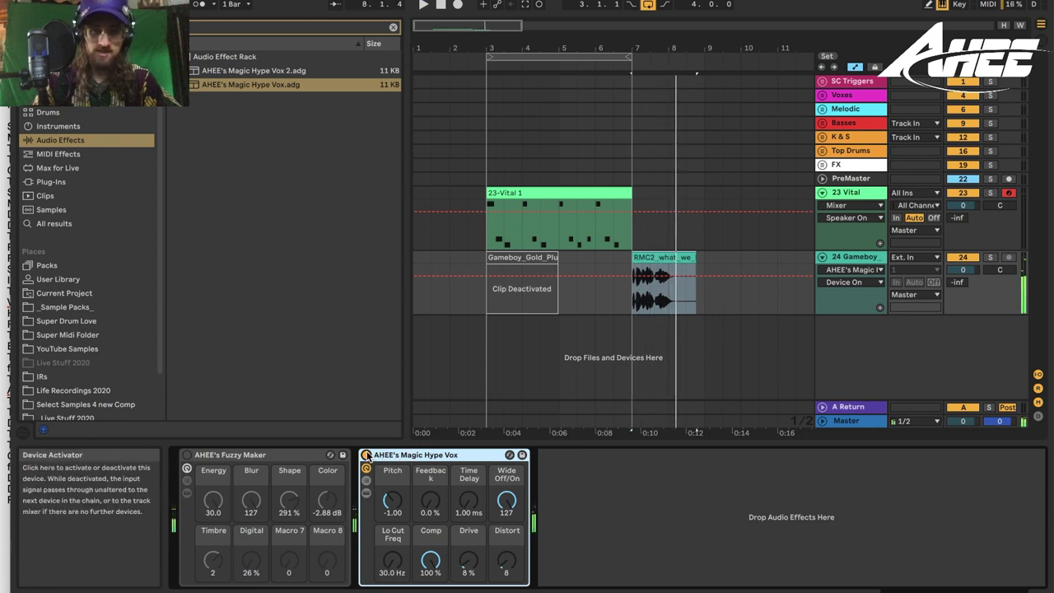
Add AHEE's Magic Hype Vox 2 to track 24 and play the vocal clip through it.
click(235, 71)
double_click(235, 72)
key(space)
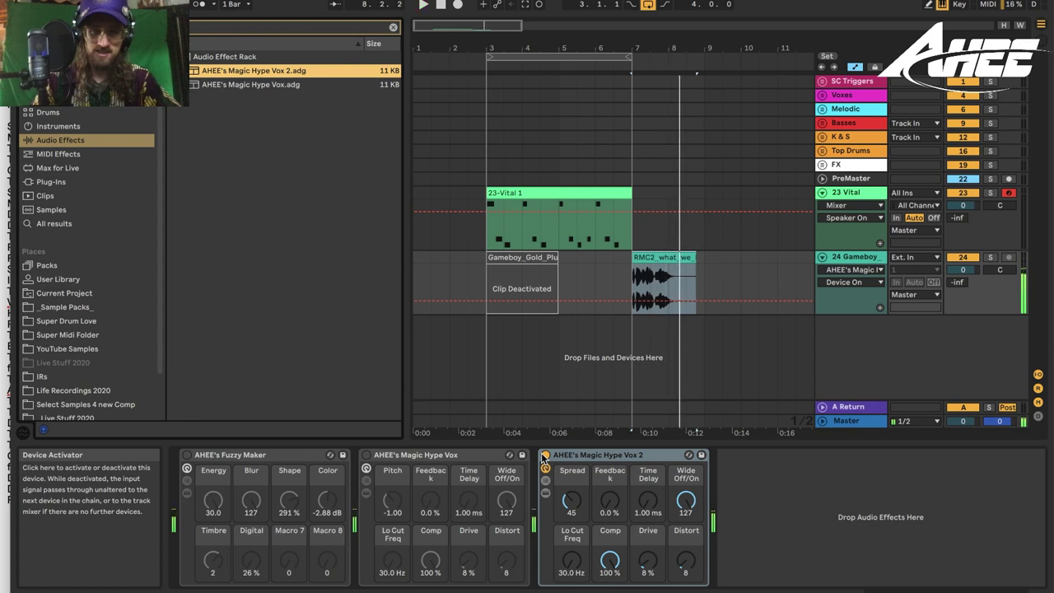
key(space)
Turn off Magic Hype Vox 2, turn on AHEE's Fuzzy Maker, and play the vocal clip through it.
click(543, 455)
click(186, 455)
key(space)
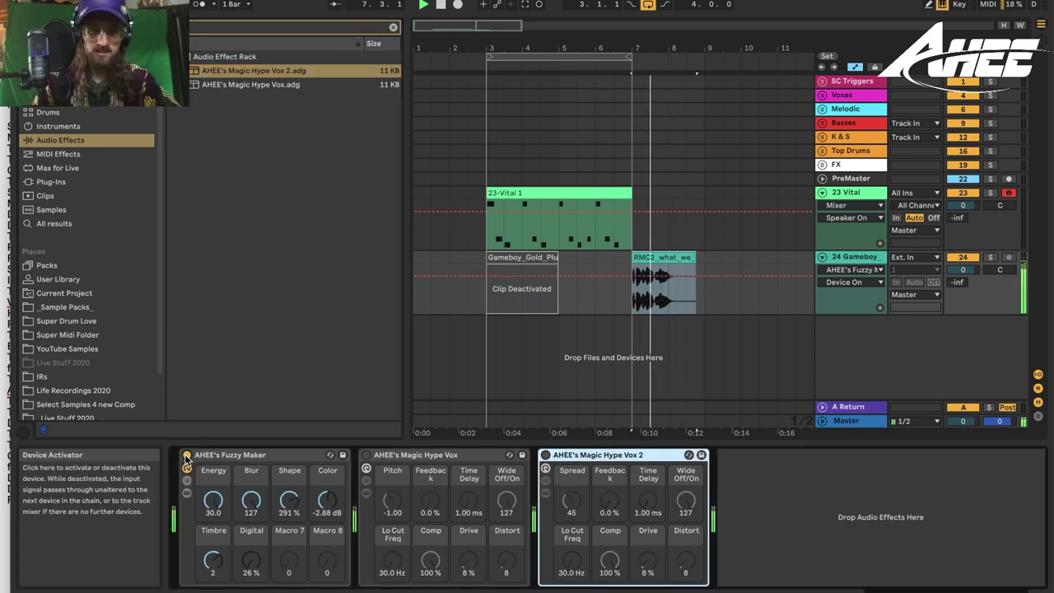
Search for "short", insert AHEE's Magic Reverb - Short before Fuzzy Maker on track 24, and audition the vocal clip.
key(super+f)
text(short)
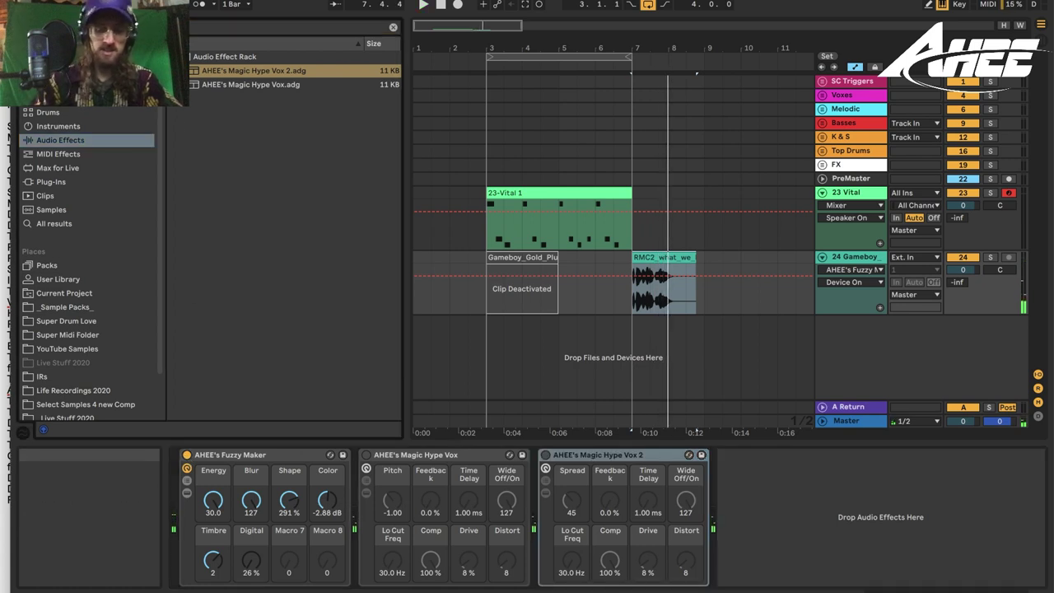
click(255, 70)
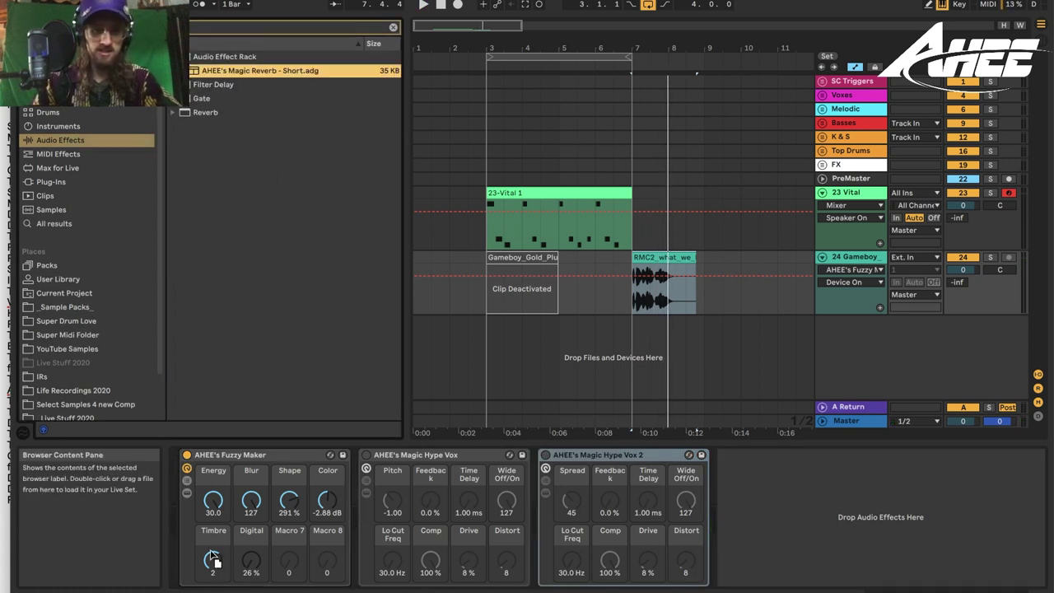
drag(180, 540, 175, 540)
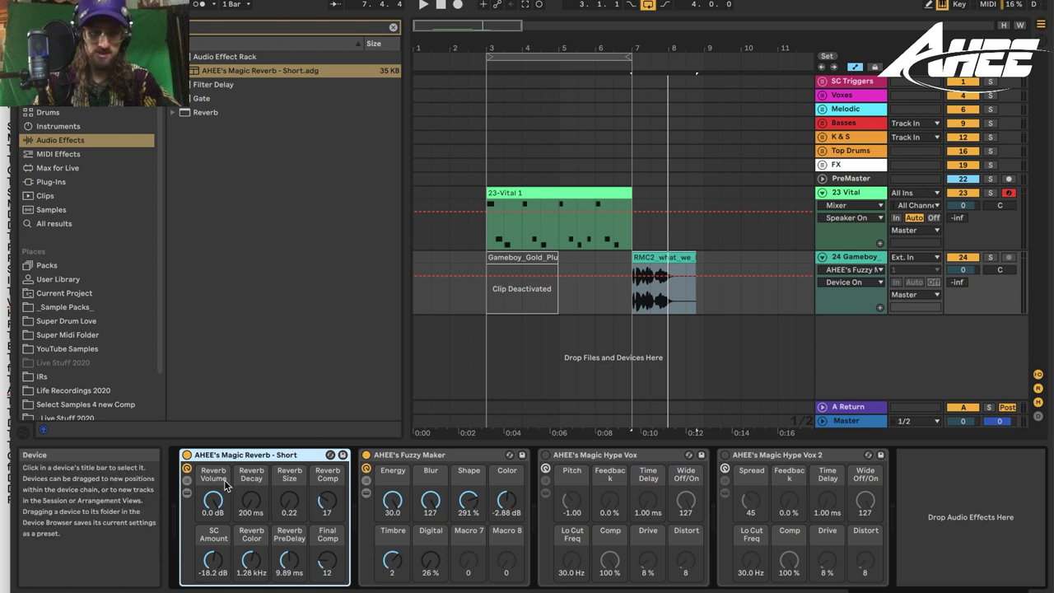
key(space)
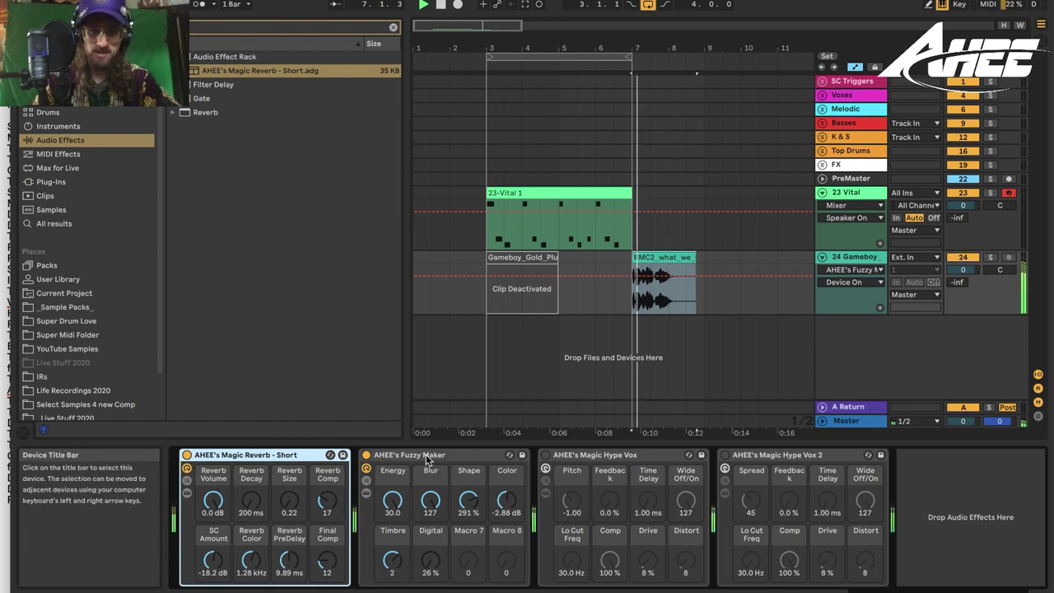
key(space)
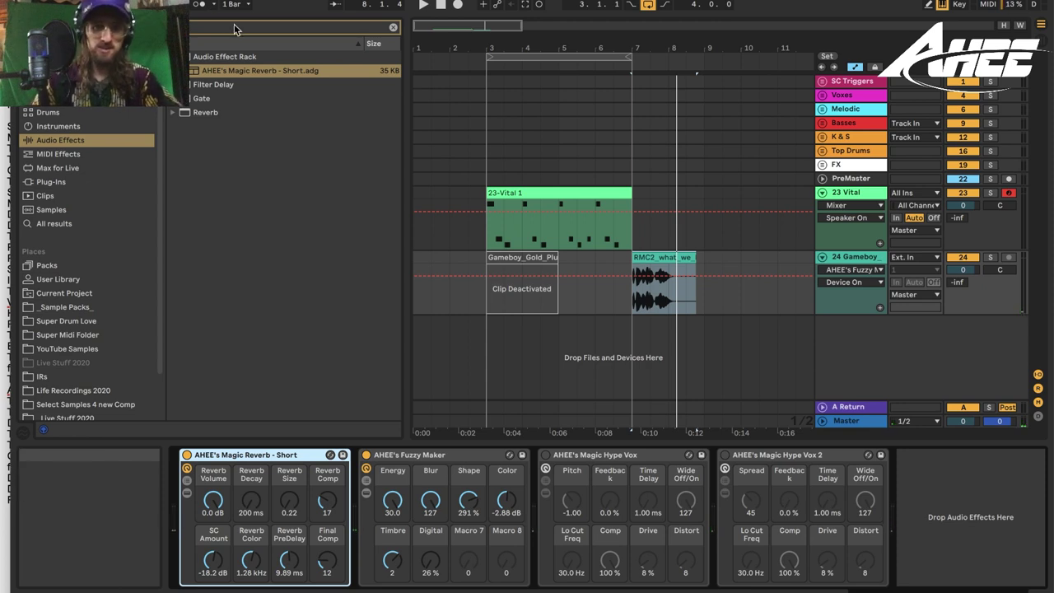
Place the Your Amen.wav breakbeat after the vocal clip on track 24 and play it through the racks.
click(284, 31)
text(amp)
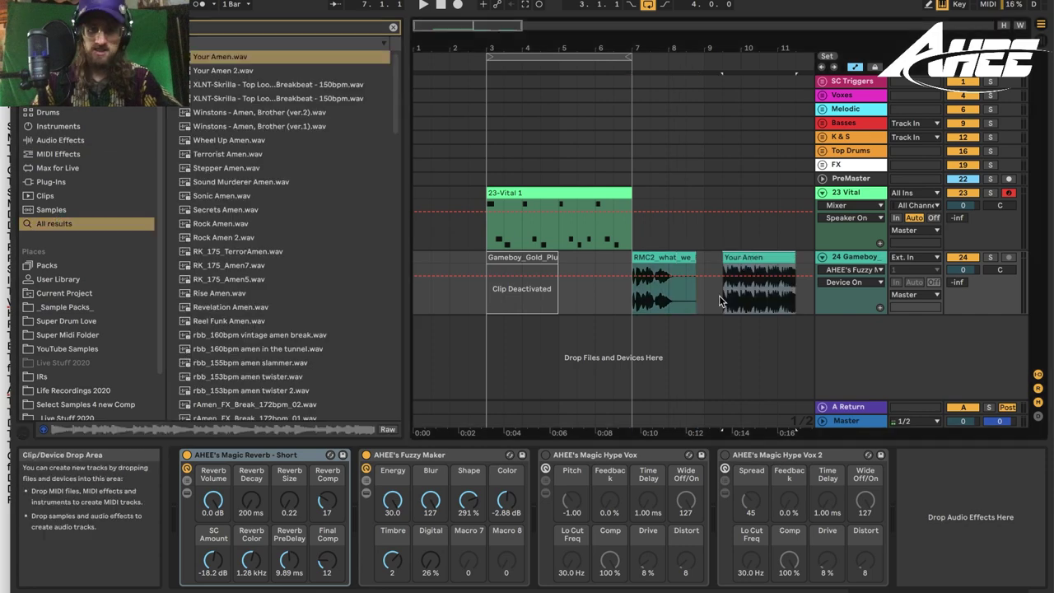
key(space)
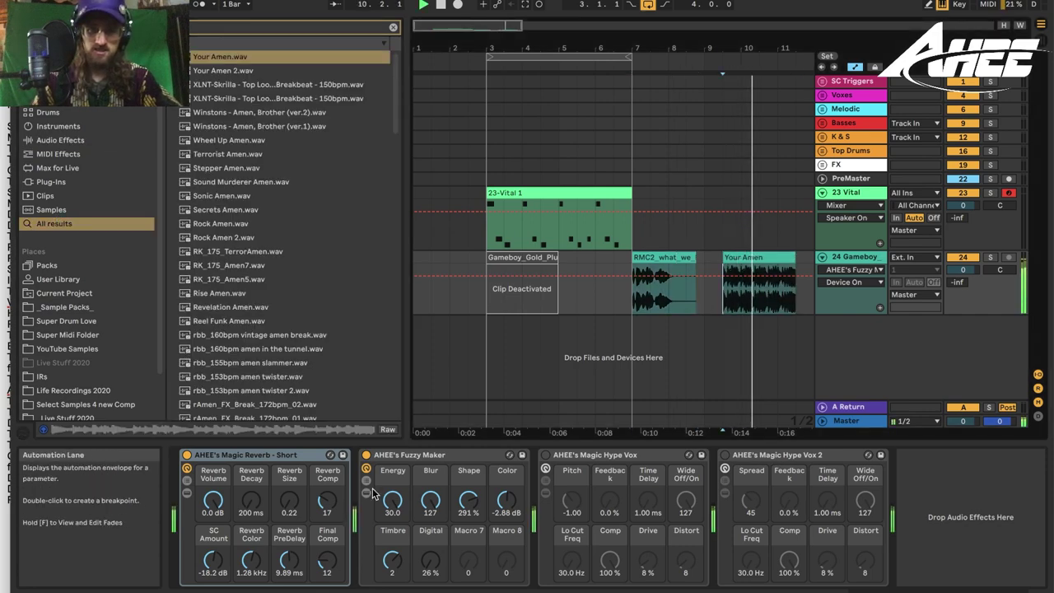
Turn off Magic Reverb - Short and compare the breakbeat with Magic Hype Vox on and off.
click(186, 455)
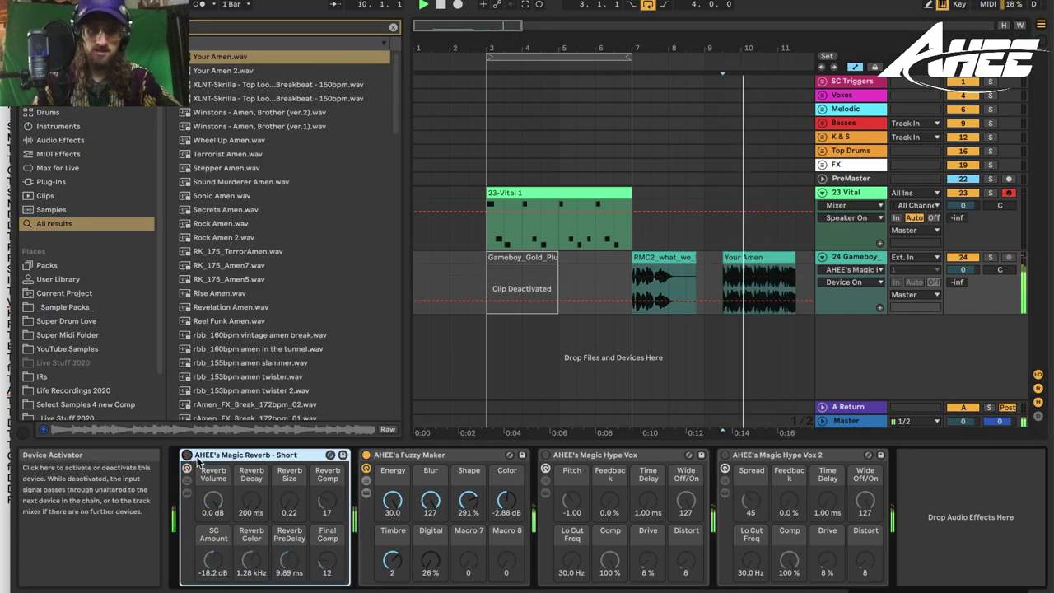
click(546, 455)
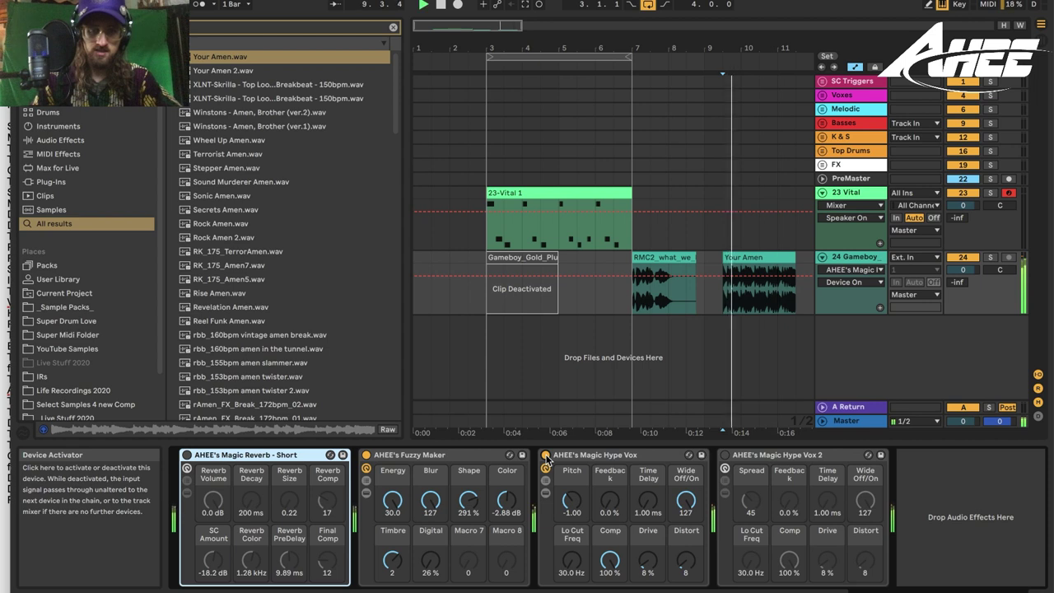
click(546, 456)
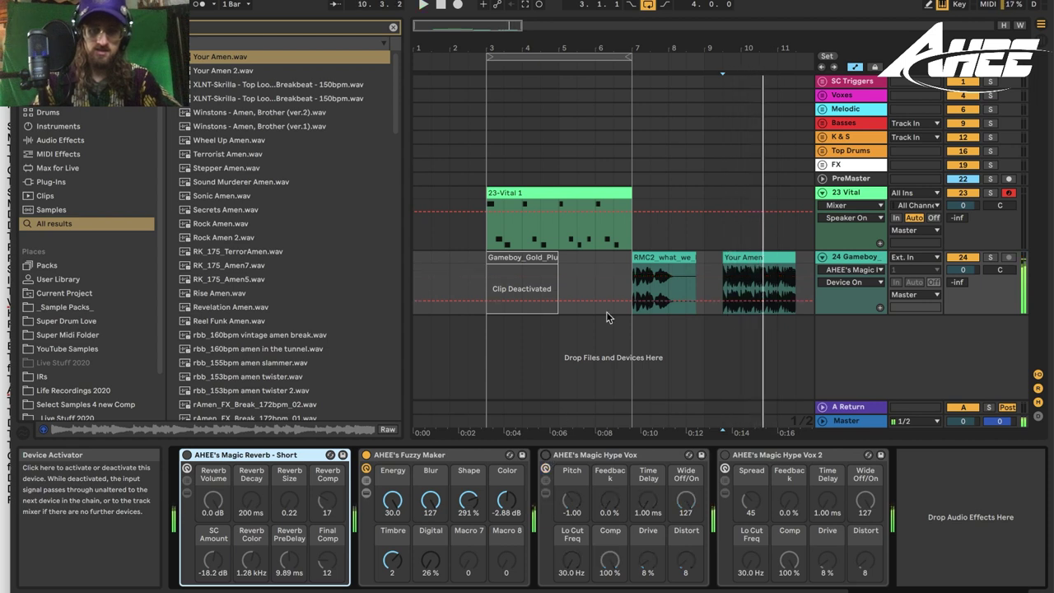
Stop playback and delete the Your Amen clip from track 24.
key(space)
click(748, 254)
key(Delete)
click(697, 282)
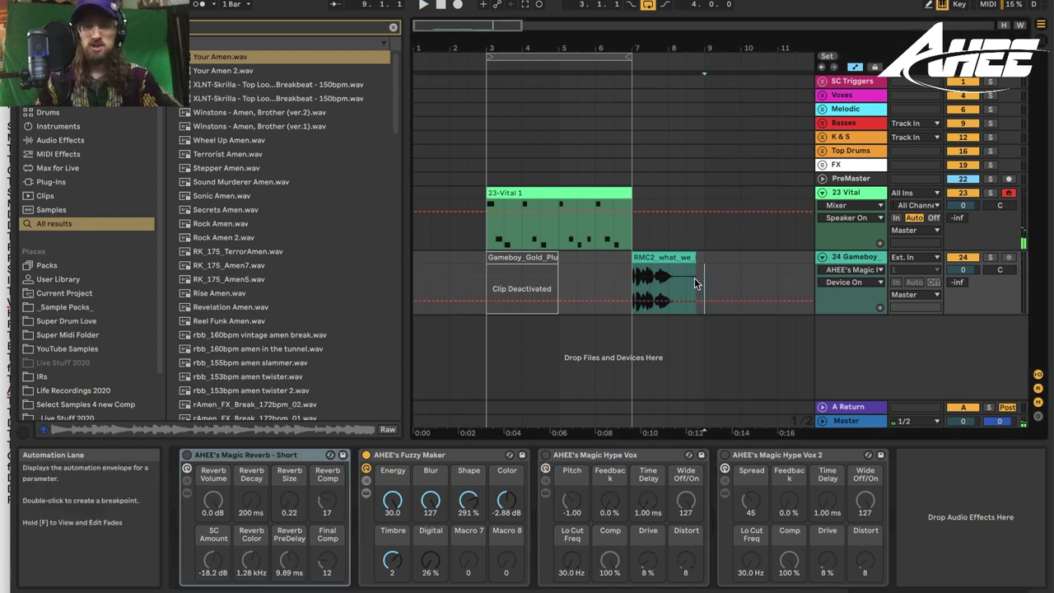